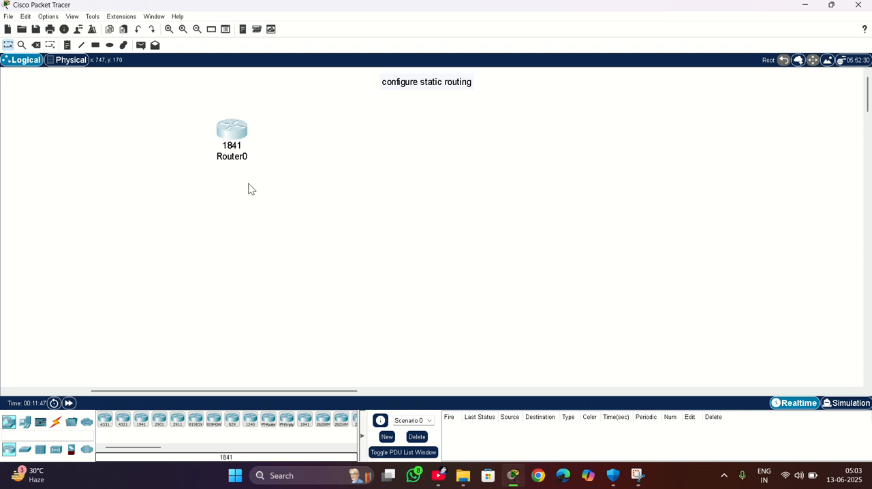
# Add a second 1841 router beside Router0 and place a 2960 switch below each router.
pyautogui.moveTo(305, 420); pyautogui.dragTo(450, 138)
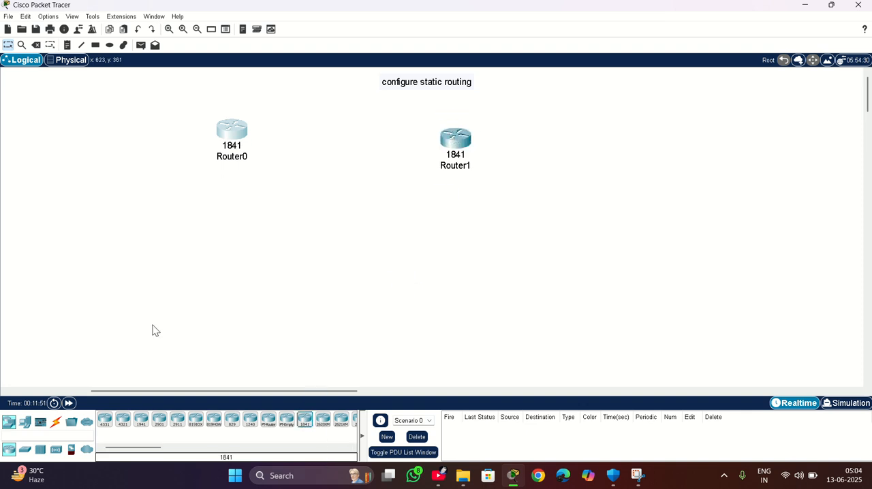
pyautogui.click(24, 450)
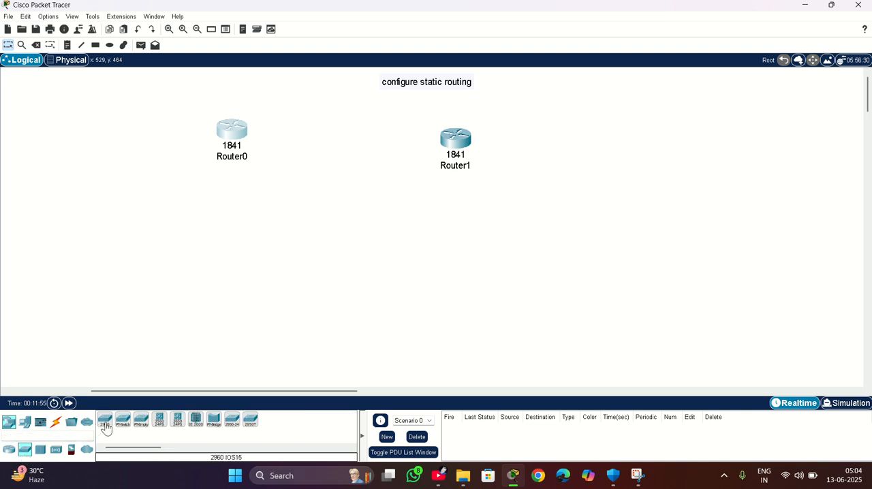
pyautogui.moveTo(104, 424); pyautogui.dragTo(218, 230)
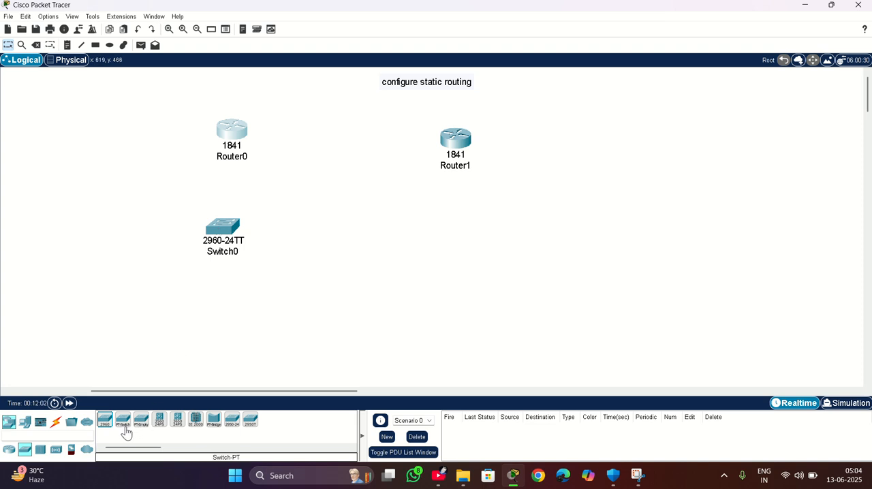
pyautogui.moveTo(106, 420); pyautogui.dragTo(469, 238)
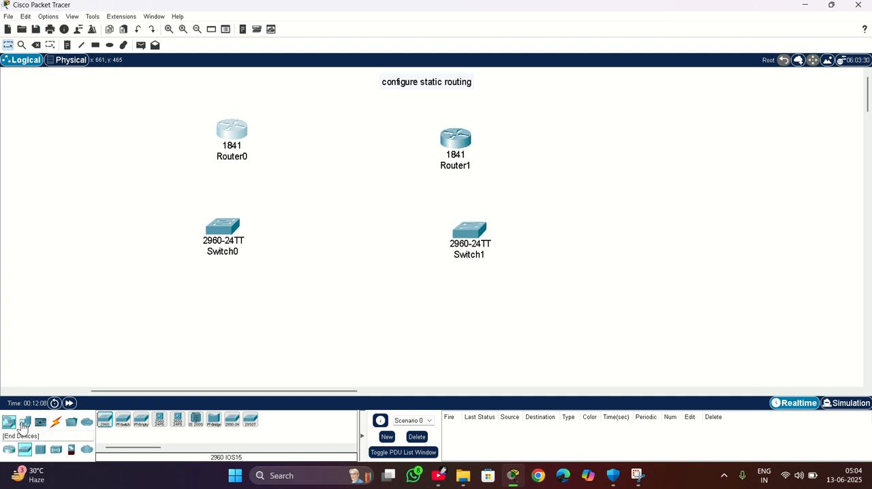
# Place four PCs in a row beneath the switches, two under each switch.
pyautogui.click(24, 421)
pyautogui.moveTo(104, 419); pyautogui.dragTo(125, 328)
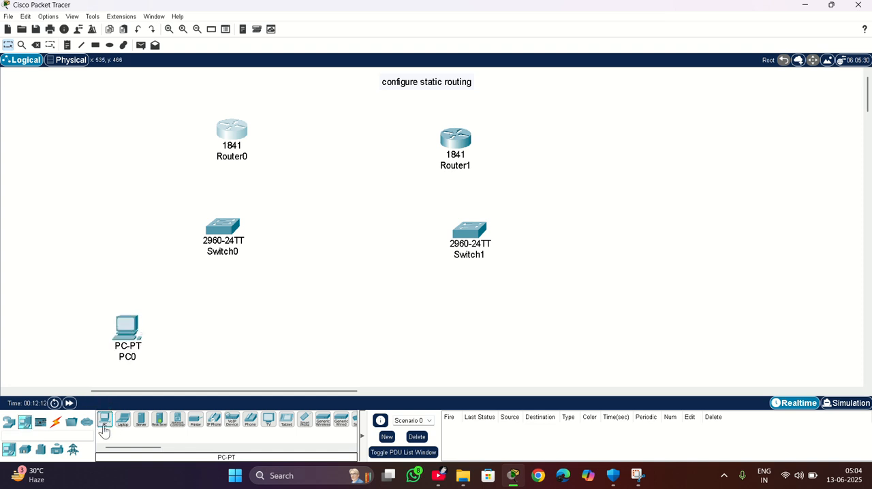
pyautogui.moveTo(102, 421); pyautogui.dragTo(265, 320)
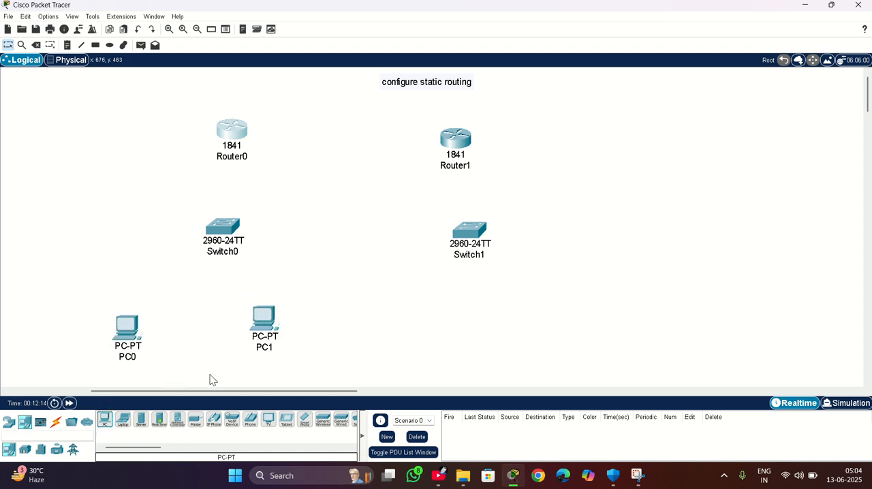
pyautogui.moveTo(102, 423); pyautogui.dragTo(413, 316)
pyautogui.click(86, 421)
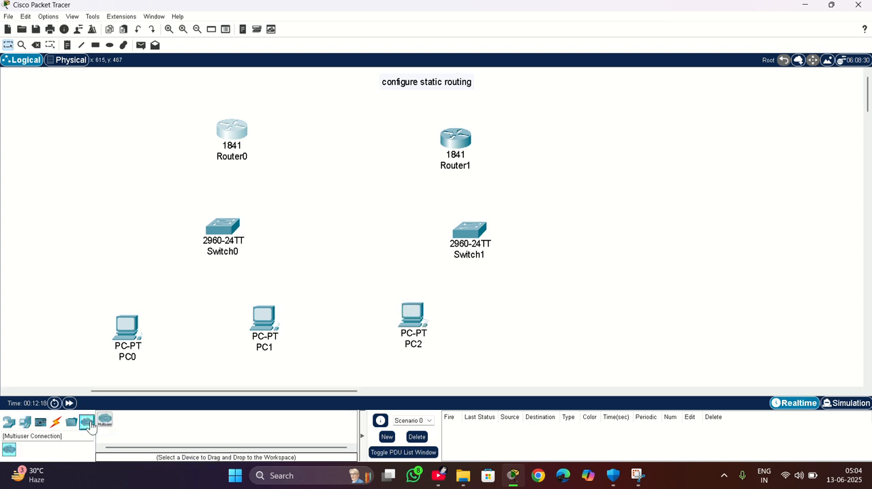
pyautogui.click(25, 421)
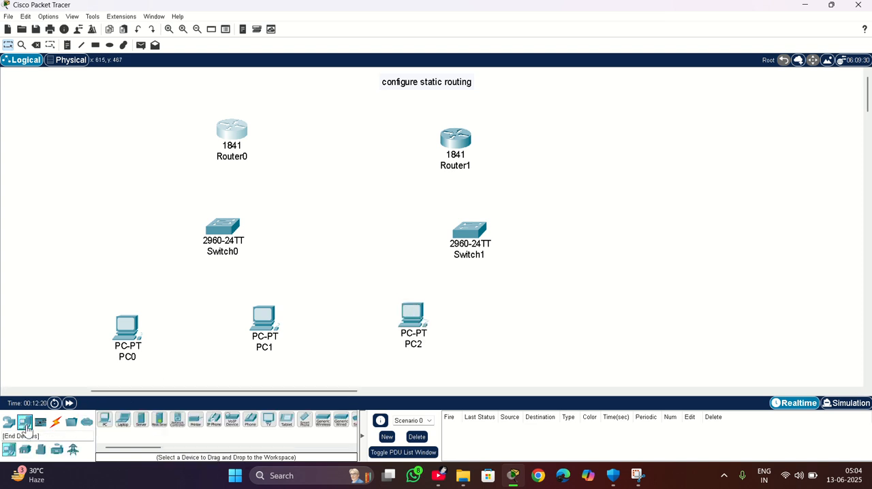
pyautogui.click(105, 420)
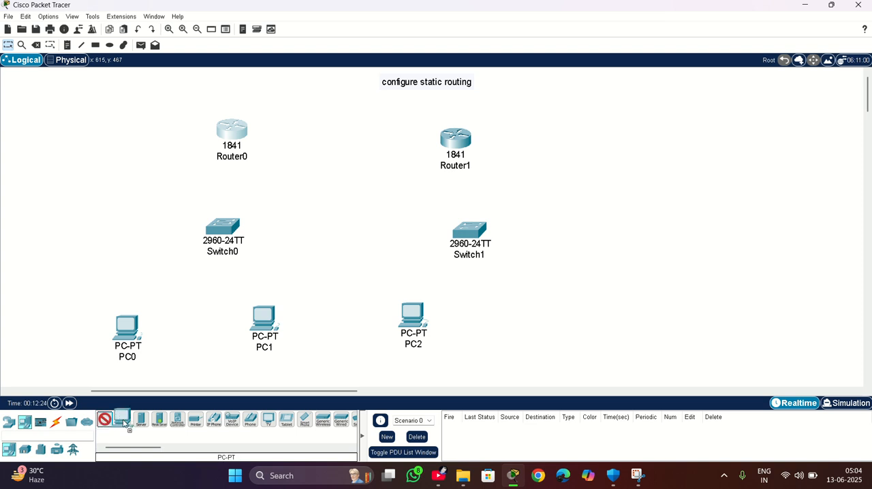
pyautogui.click(547, 322)
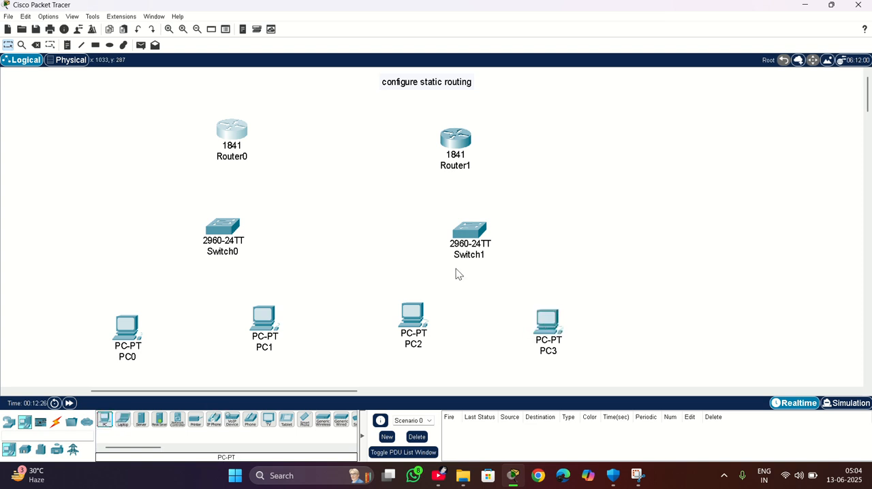
# Move both routers and both switches upward so each pair sits roughly level.
pyautogui.moveTo(234, 132); pyautogui.dragTo(245, 125)
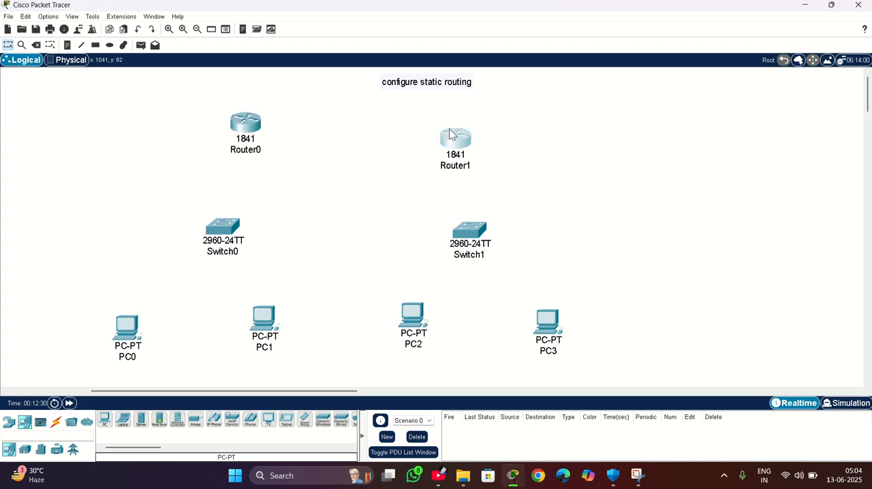
pyautogui.moveTo(450, 134); pyautogui.dragTo(450, 114)
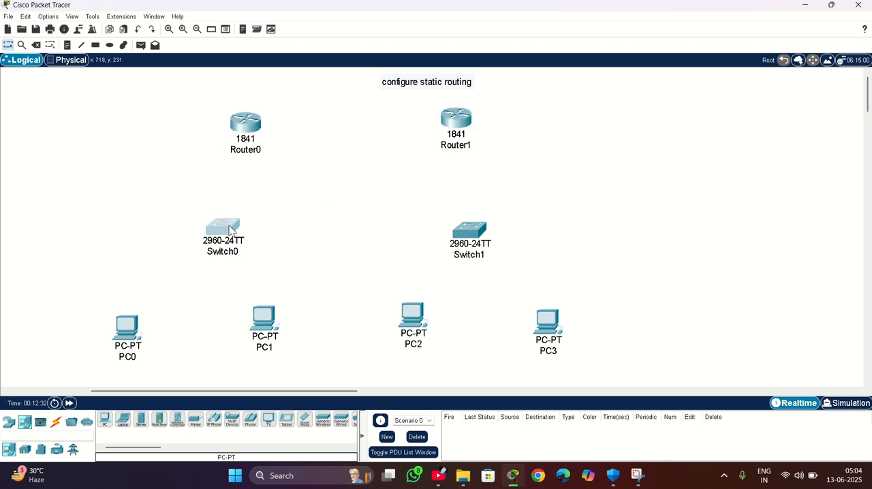
pyautogui.moveTo(231, 230); pyautogui.dragTo(239, 206)
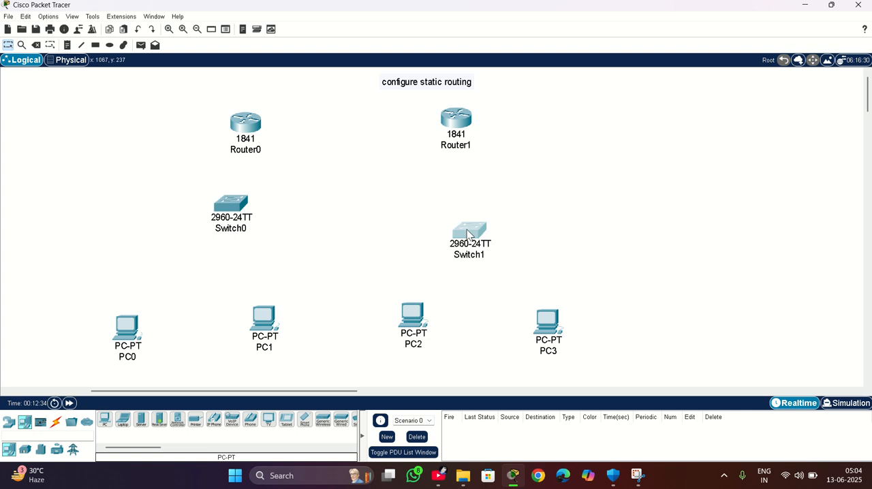
pyautogui.moveTo(467, 234); pyautogui.dragTo(463, 205)
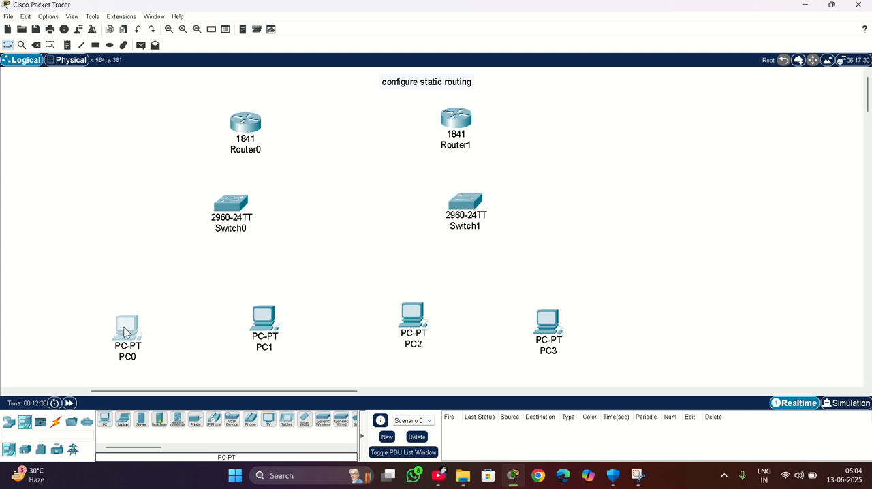
# Move PC0, PC1, PC2 and PC3 up into one level row beneath the switches.
pyautogui.moveTo(126, 332); pyautogui.dragTo(138, 308)
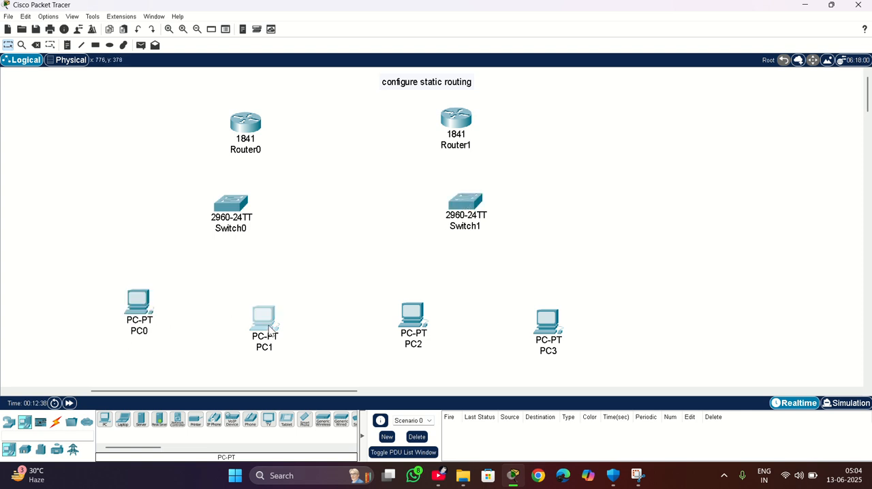
pyautogui.moveTo(270, 329); pyautogui.dragTo(273, 315)
pyautogui.moveTo(418, 325); pyautogui.dragTo(410, 311)
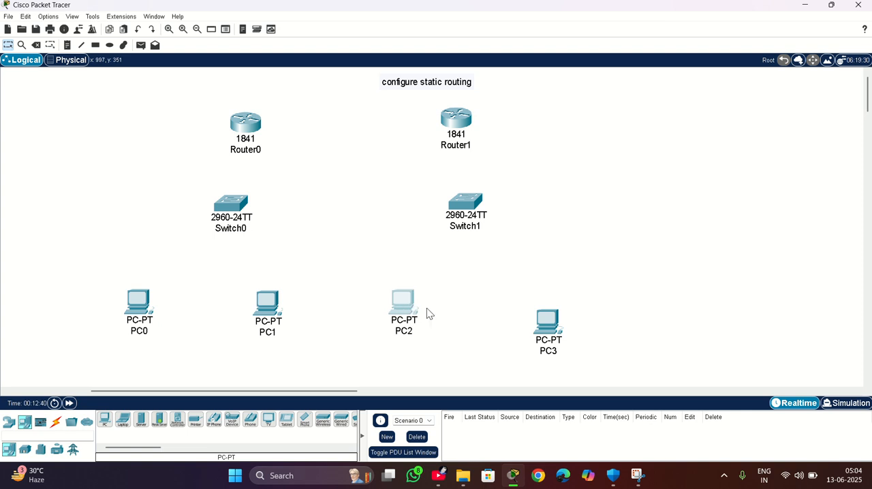
pyautogui.moveTo(549, 319); pyautogui.dragTo(549, 302)
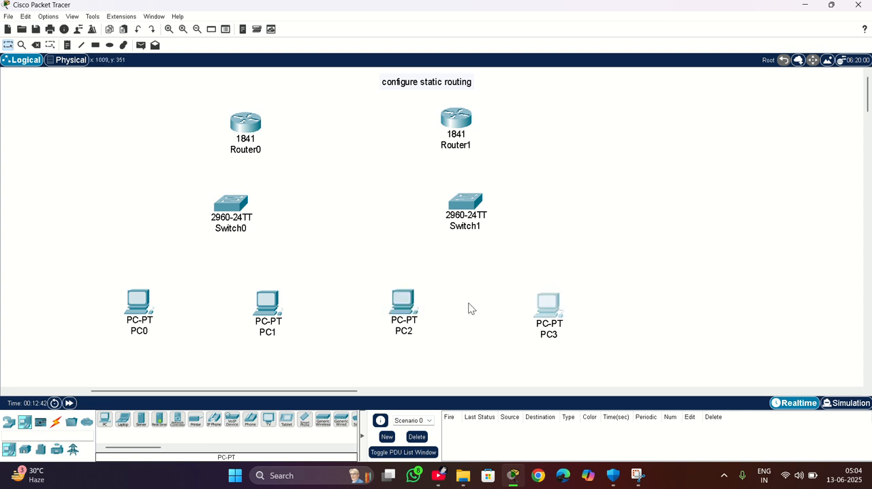
# Connect PC0 and PC1 to Switch0 using the automatically chosen connection type.
pyautogui.click(56, 422)
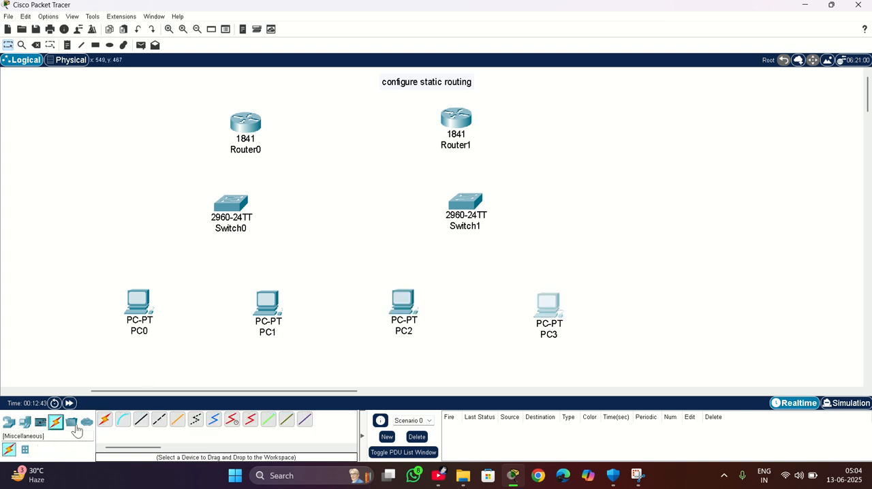
pyautogui.click(104, 419)
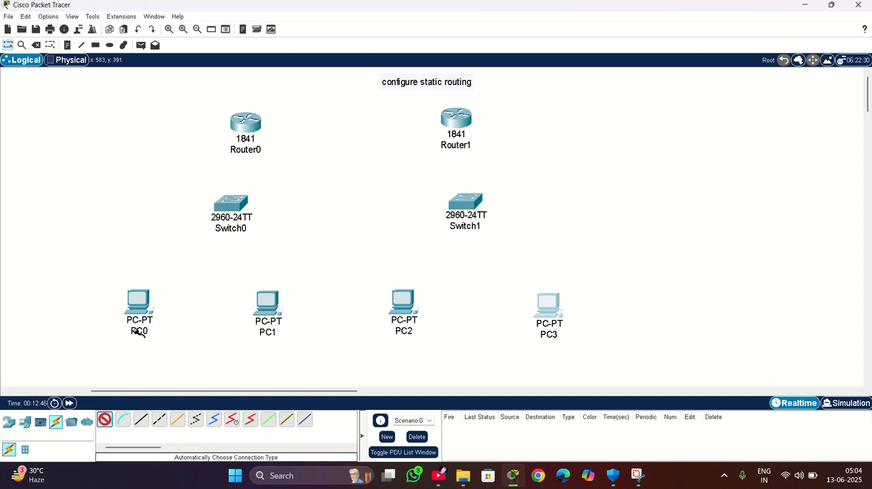
pyautogui.click(139, 303)
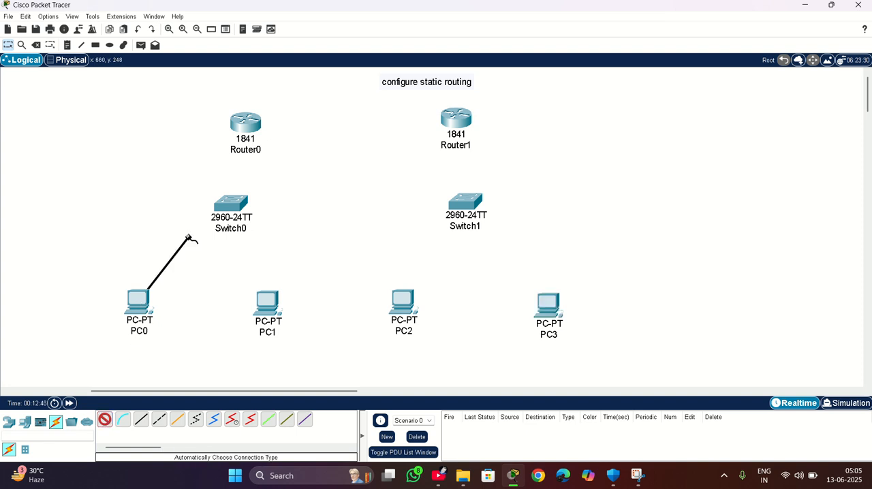
pyautogui.click(233, 199)
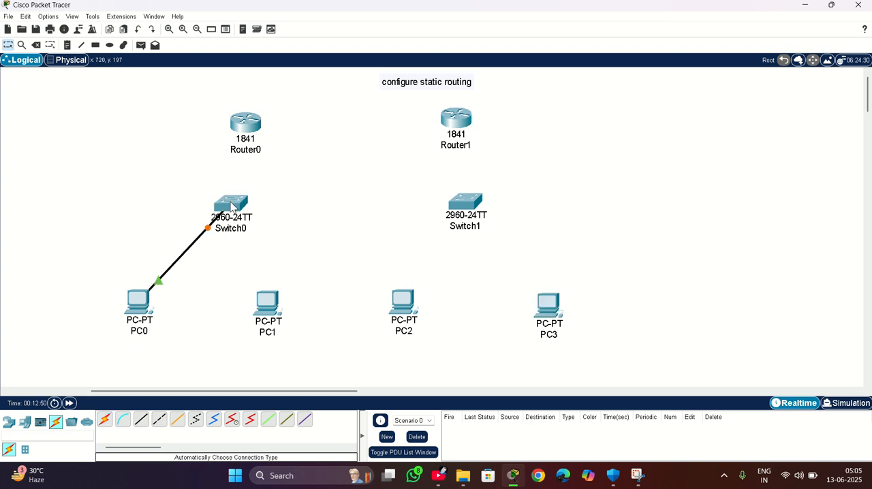
pyautogui.click(105, 419)
pyautogui.click(270, 311)
pyautogui.click(231, 207)
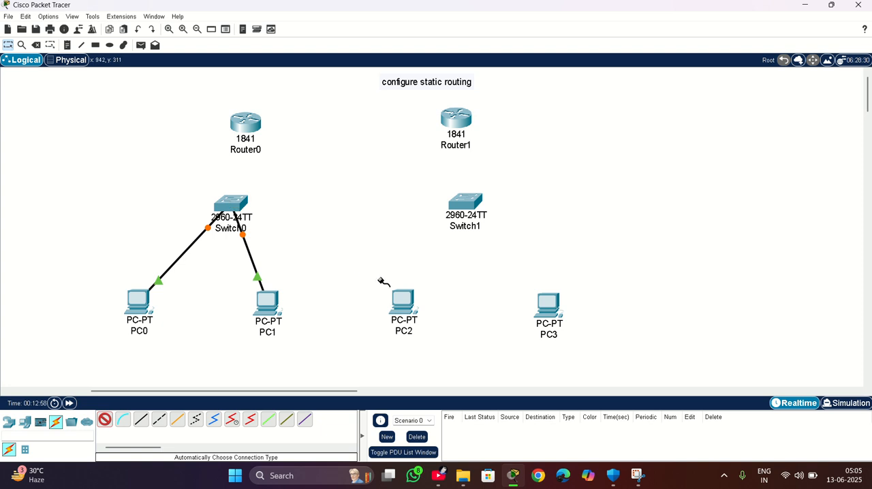
# Connect PC2 and PC3 to Switch1 with automatically chosen cables.
pyautogui.click(402, 300)
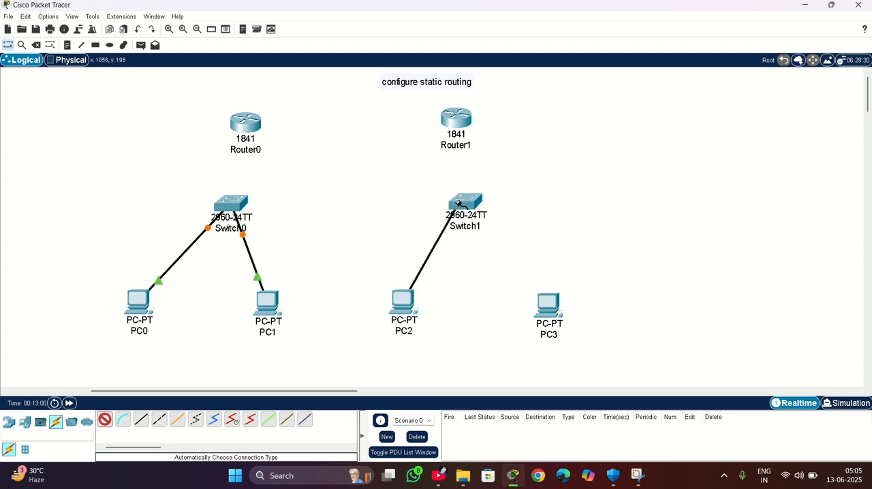
pyautogui.click(474, 208)
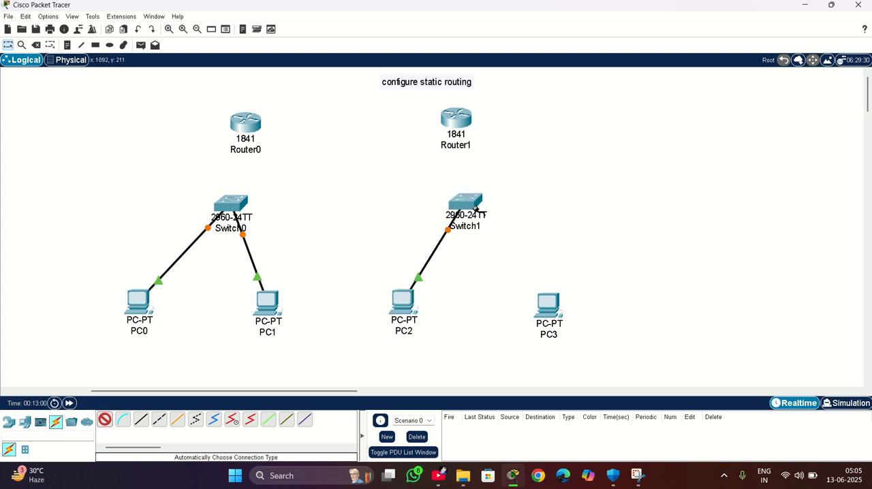
pyautogui.click(548, 305)
pyautogui.click(467, 203)
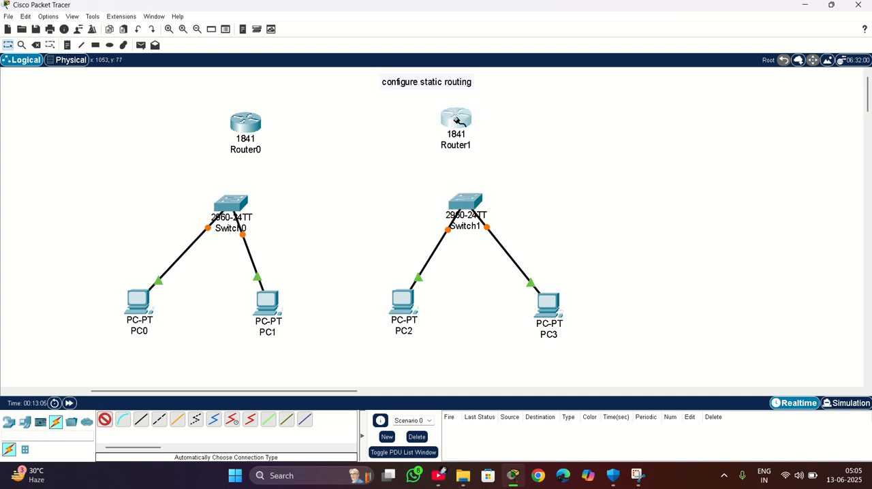
# Connect Switch1 to Router1 and Switch0 to Router0 with automatically chosen cables.
pyautogui.click(456, 119)
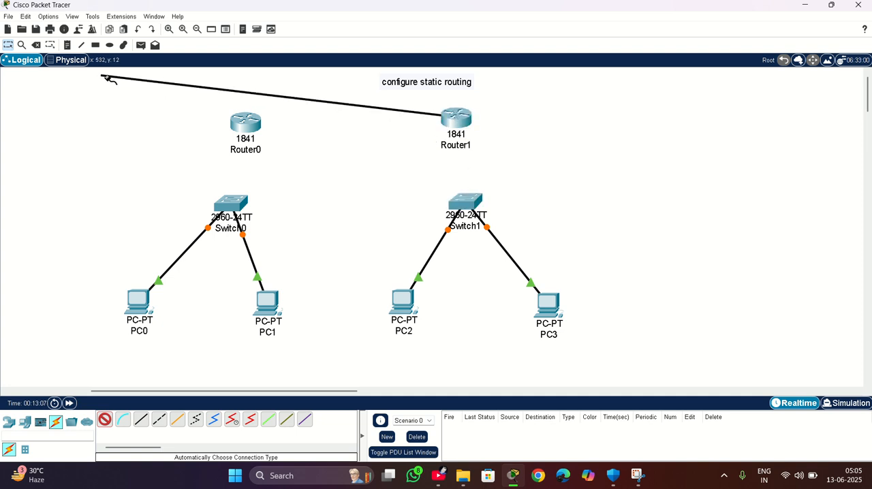
pyautogui.click(8, 64)
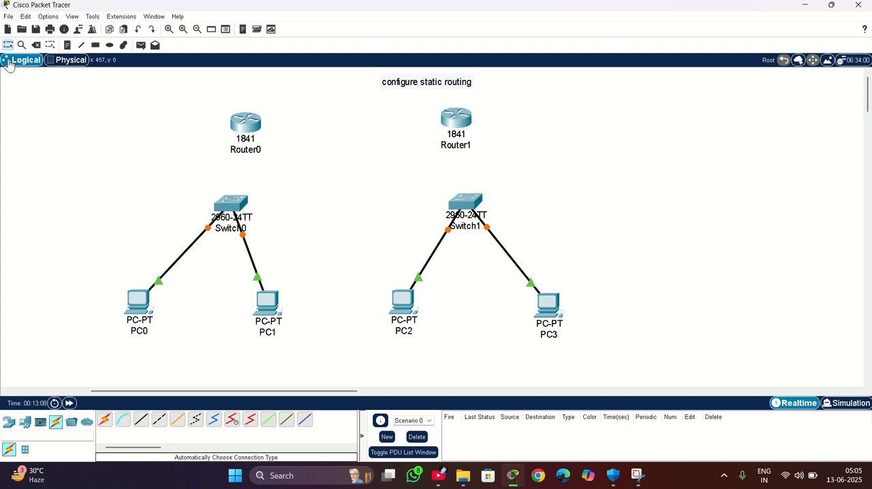
pyautogui.click(103, 422)
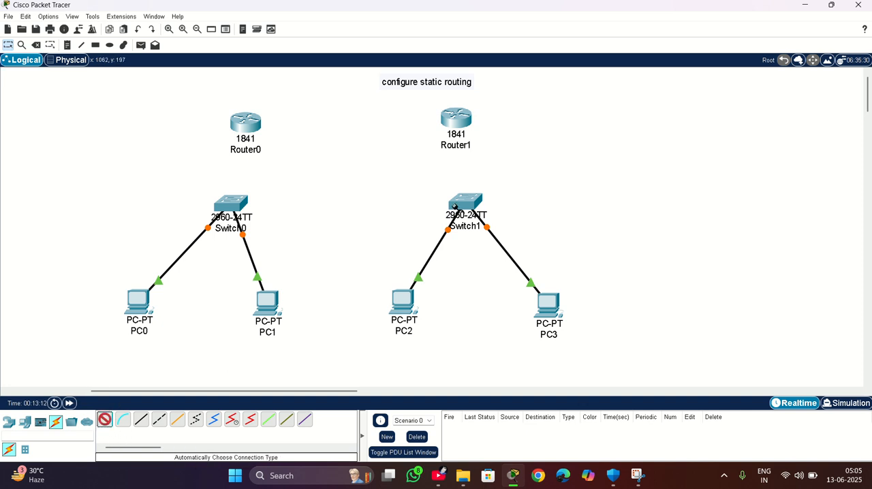
pyautogui.click(470, 199)
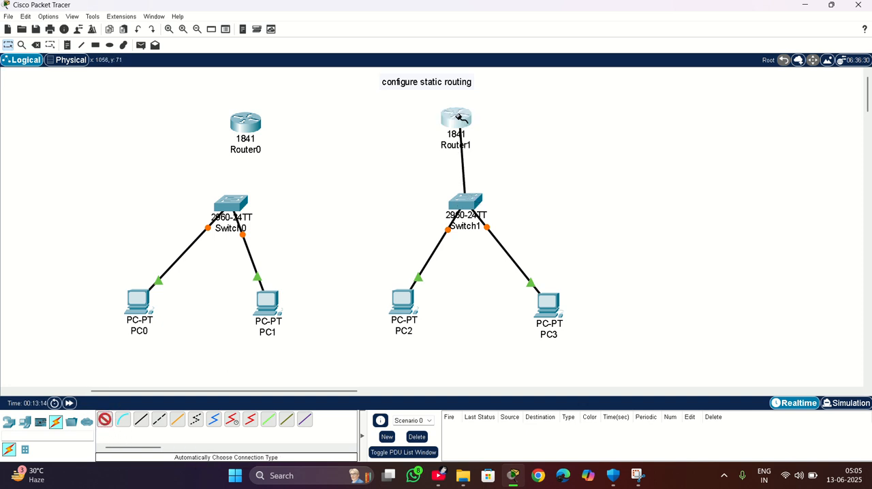
pyautogui.click(457, 119)
pyautogui.click(231, 204)
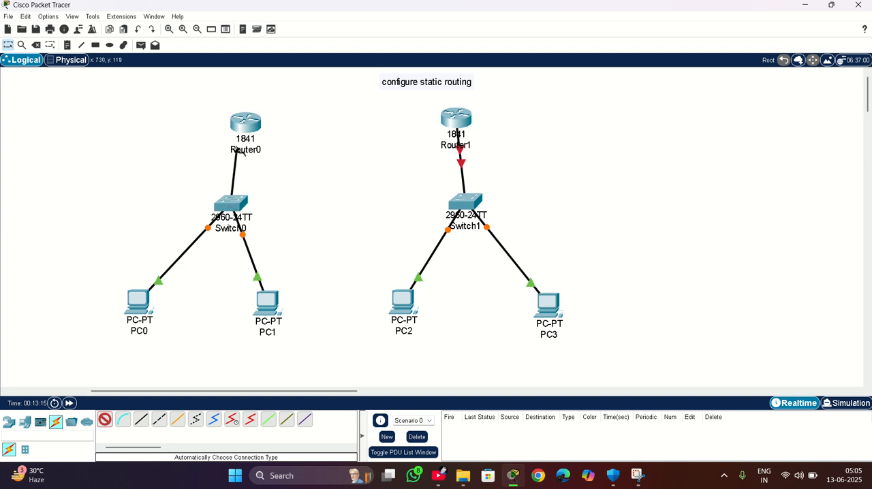
pyautogui.click(241, 120)
# Link Router0 to Router1 with an automatically chosen cable and stop cabling.
pyautogui.click(241, 120)
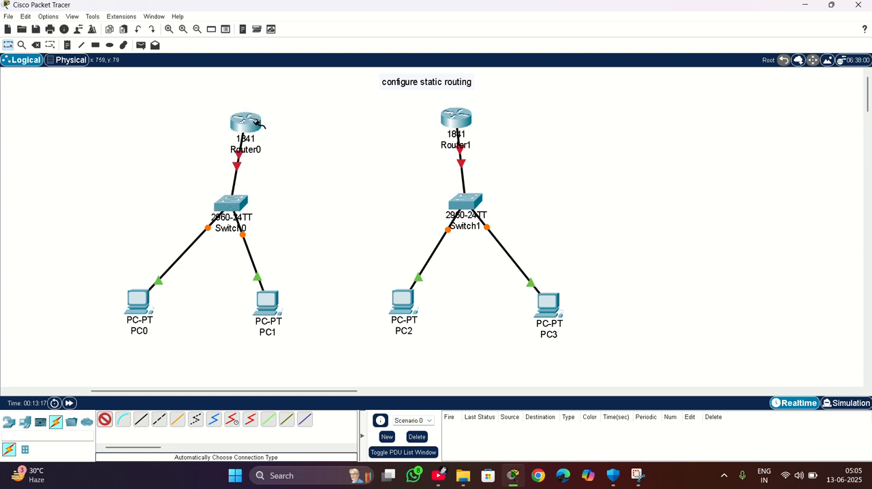
pyautogui.click(450, 120)
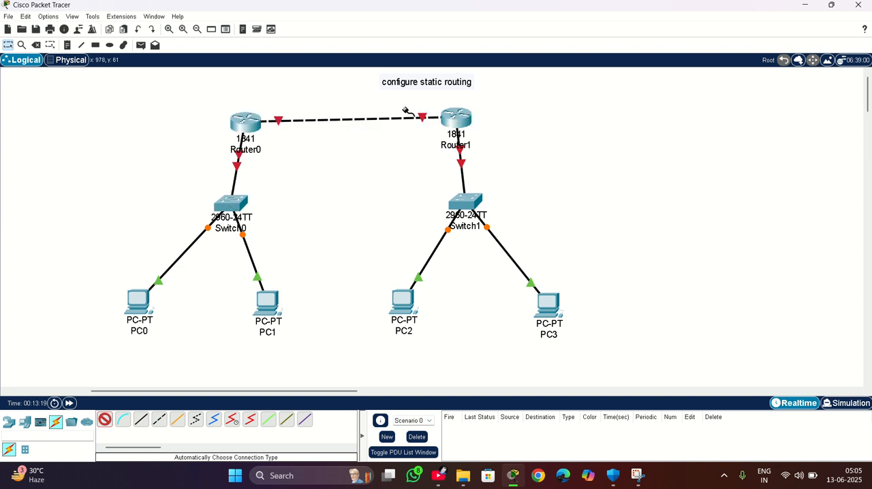
pyautogui.click(21, 63)
# Move both routers further up and shift the "configure static routing" title so it sits between them.
pyautogui.moveTo(246, 124); pyautogui.dragTo(234, 105)
pyautogui.moveTo(448, 117); pyautogui.dragTo(352, 85)
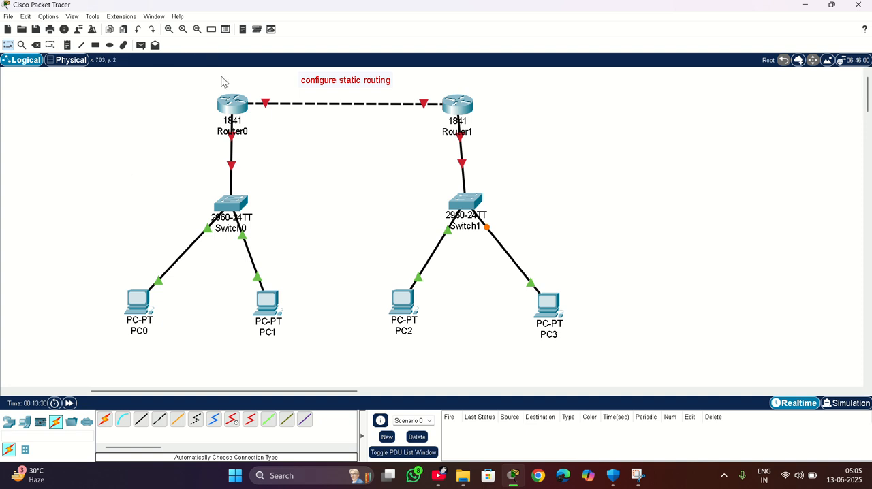
# Add address notes to the workspace: 192.168.1.1 below PC0 and 192.168.1.2 below PC1.
pyautogui.moveTo(229, 170)
pyautogui.moveTo(409, 310)
pyautogui.click(68, 46)
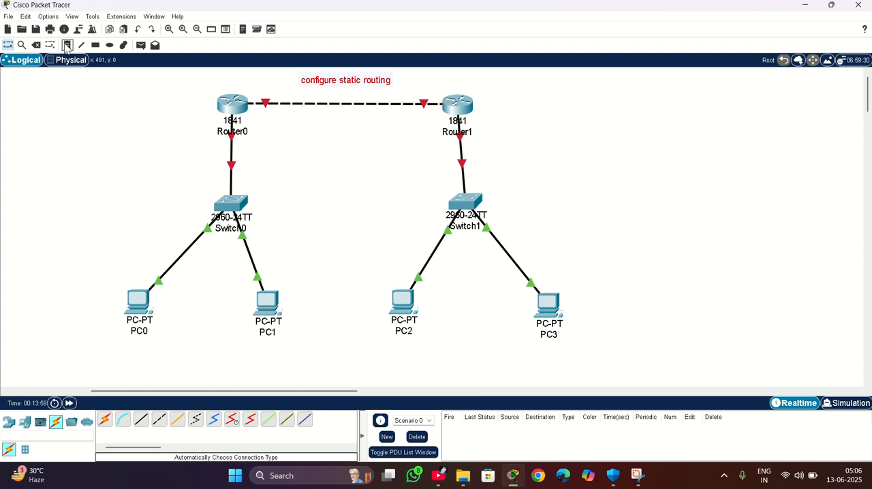
pyautogui.click(60, 349)
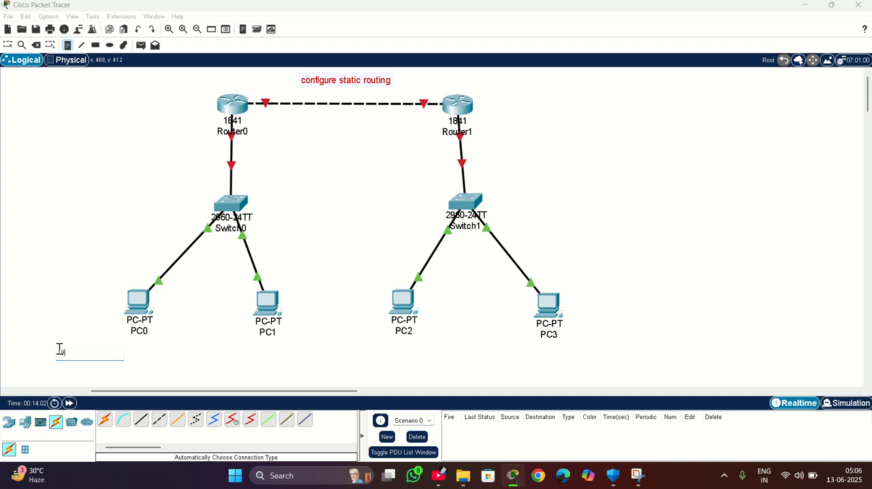
pyautogui.write('192.168.')
pyautogui.write('1.1')
pyautogui.click(241, 350)
pyautogui.write('192.1')
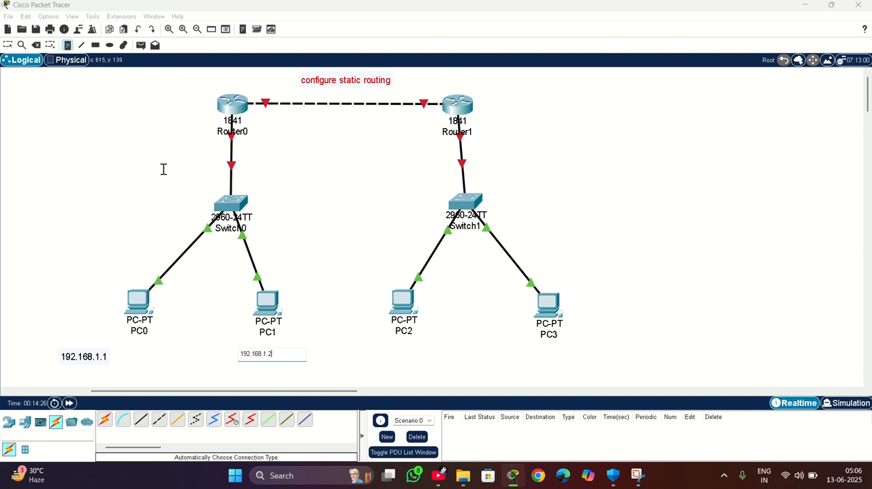
# Add the gateway address notes 192.168.1.4 beside Router0 and 192.168.2.4 beside Router1.
pyautogui.click(128, 129)
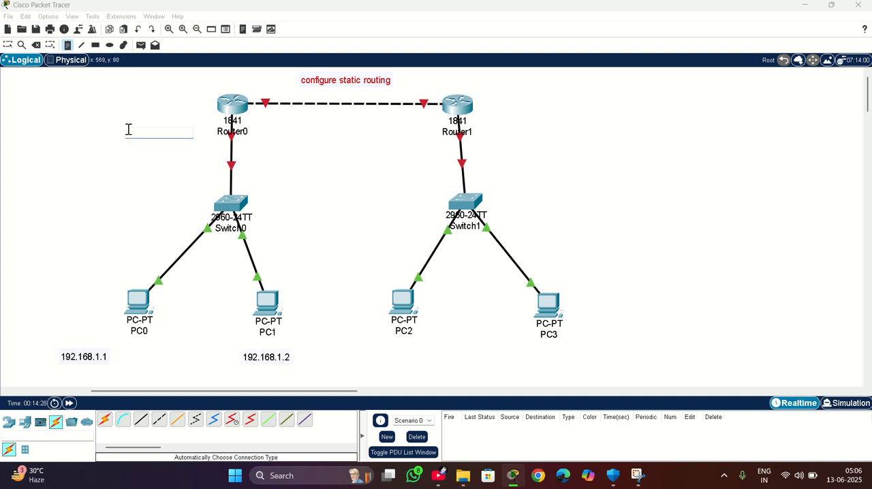
pyautogui.write('192.168.1.4')
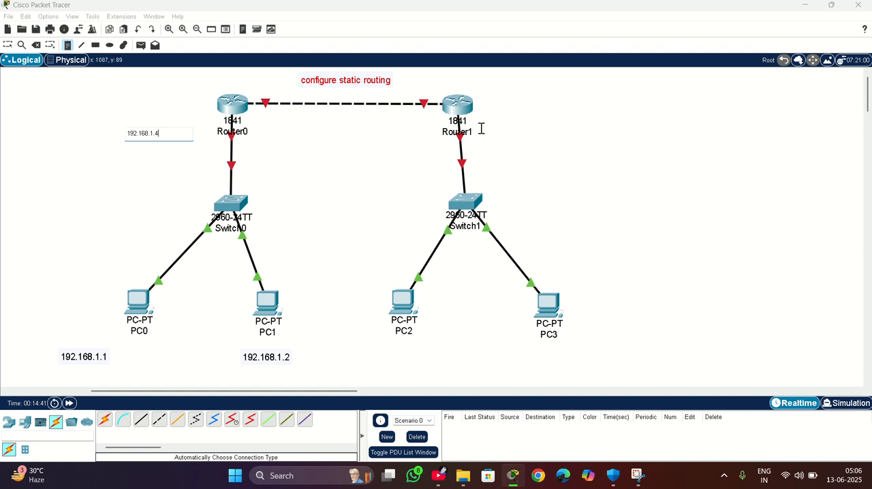
pyautogui.click(505, 121)
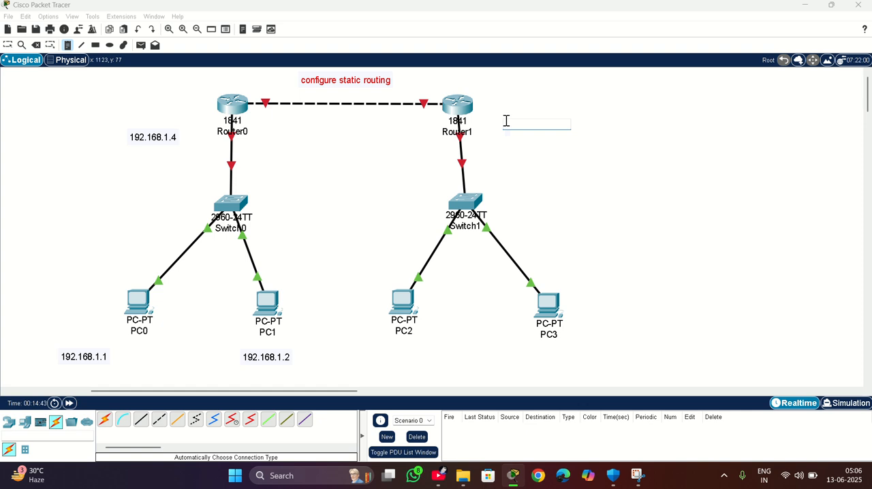
pyautogui.write('19')
pyautogui.write('2.168.2.4')
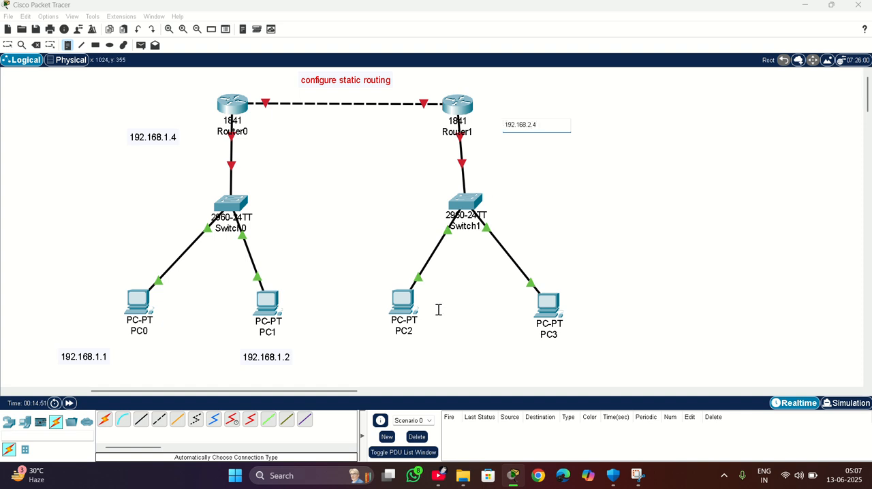
# Add the notes 192.168.2.1 below PC2 and 192.168.2.2 below PC3, and stop placing notes.
pyautogui.click(374, 354)
pyautogui.write('192.168.2.')
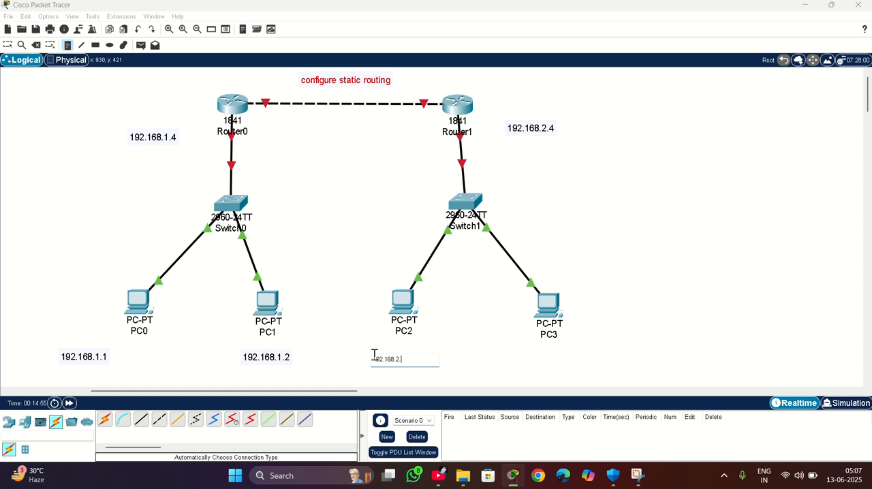
pyautogui.write('1')
pyautogui.click(521, 350)
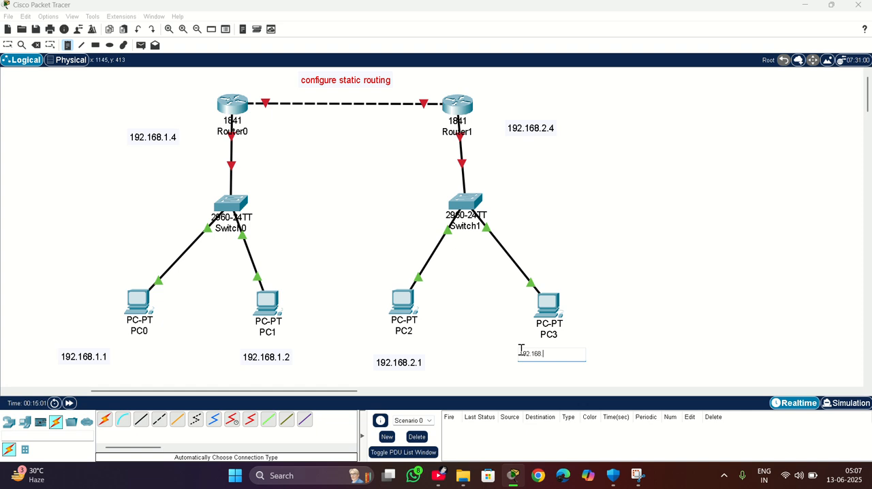
pyautogui.write('2.2')
pyautogui.click(654, 295)
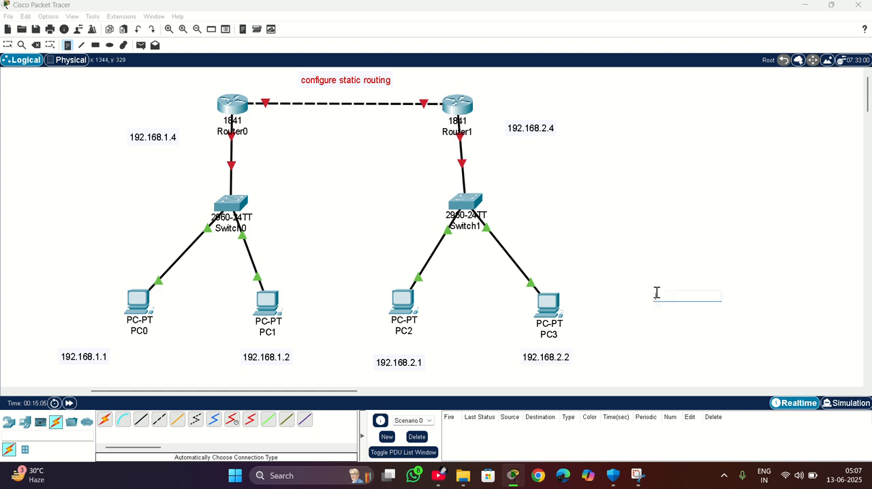
pyautogui.press('Escape')
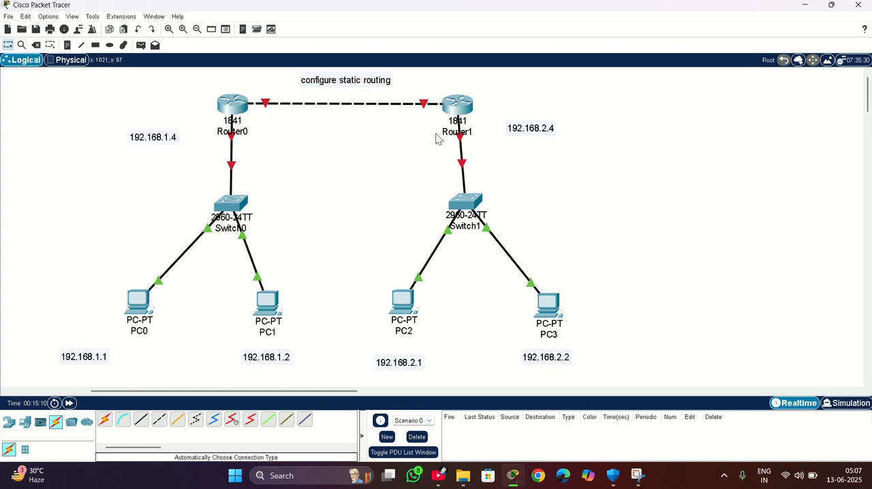
pyautogui.click(140, 311)
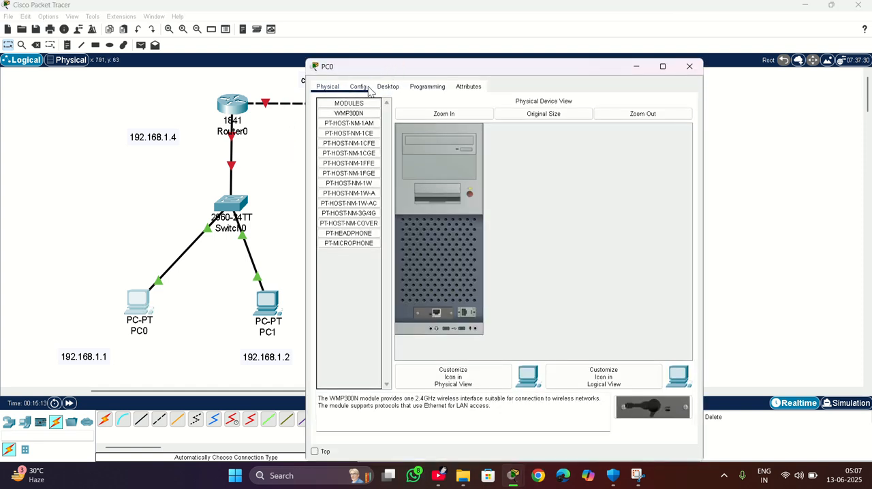
pyautogui.click(358, 87)
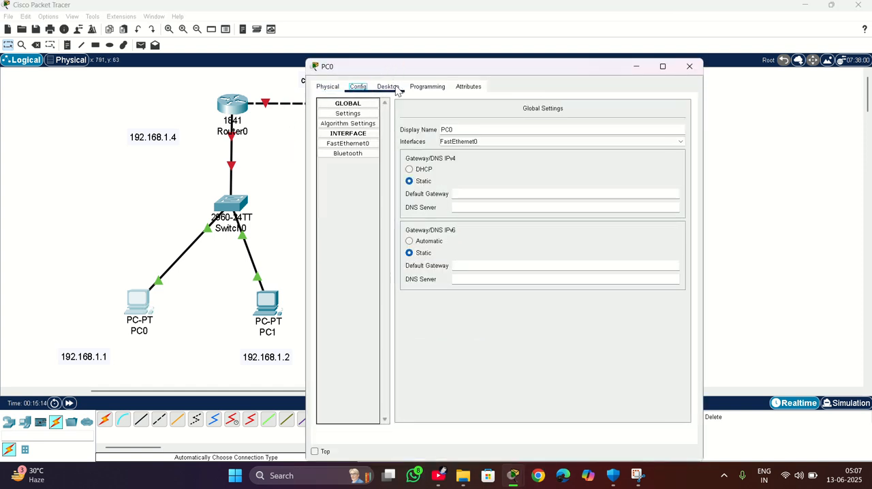
pyautogui.click(327, 86)
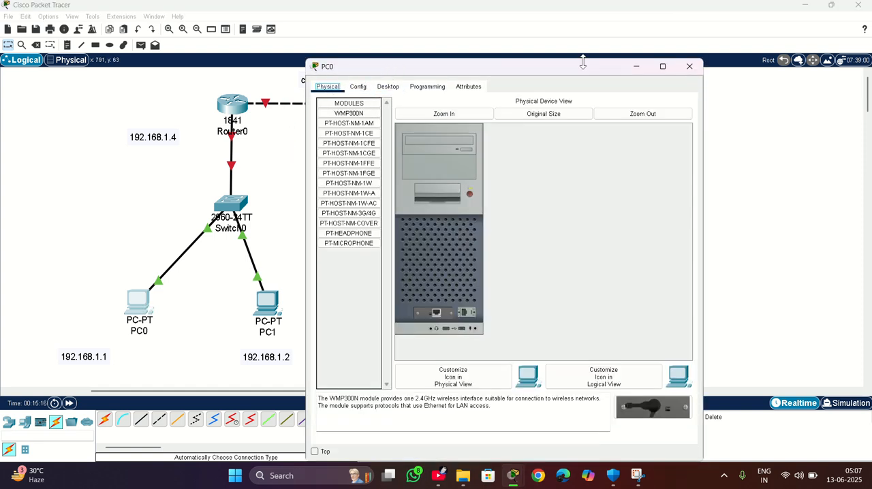
pyautogui.click(689, 66)
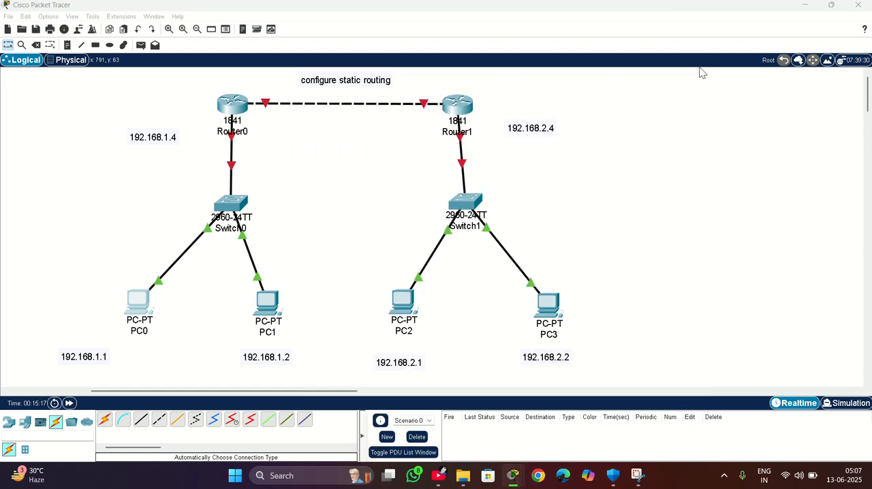
# In PC0's IP configuration, set the static IPv4 address to 192.168.1.1 with subnet mask 255.255.255.0.
pyautogui.click(134, 306)
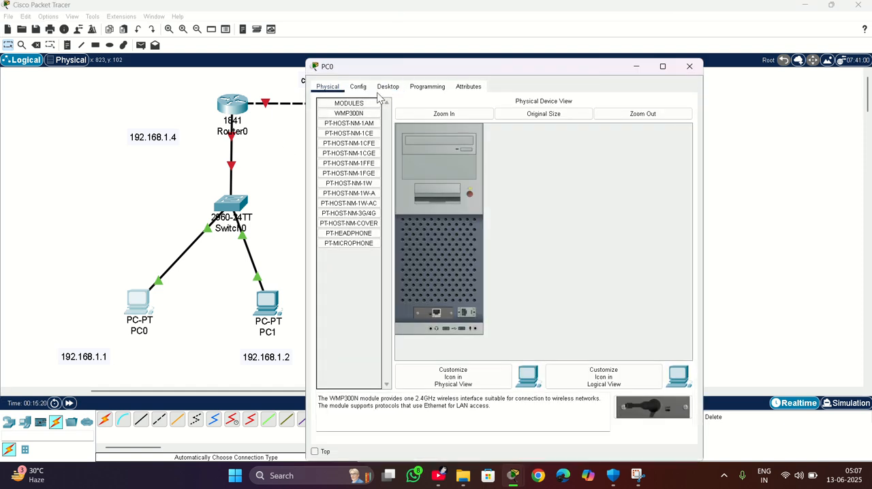
pyautogui.click(387, 88)
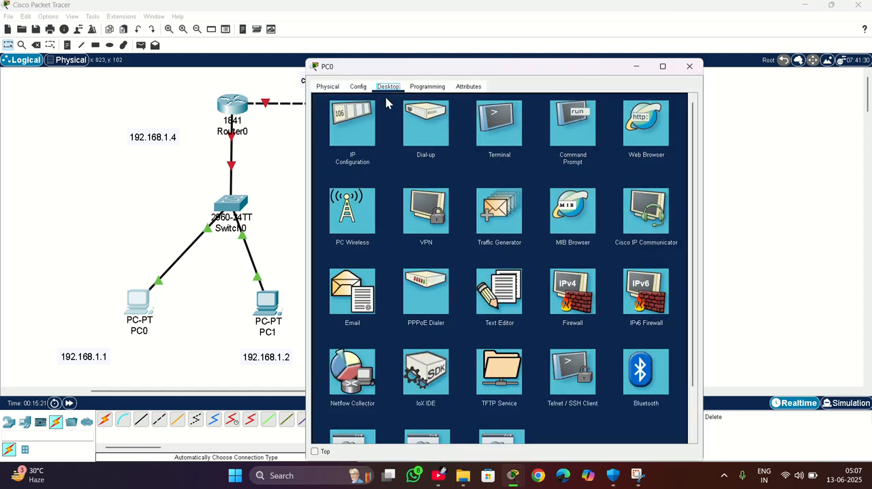
pyautogui.click(354, 129)
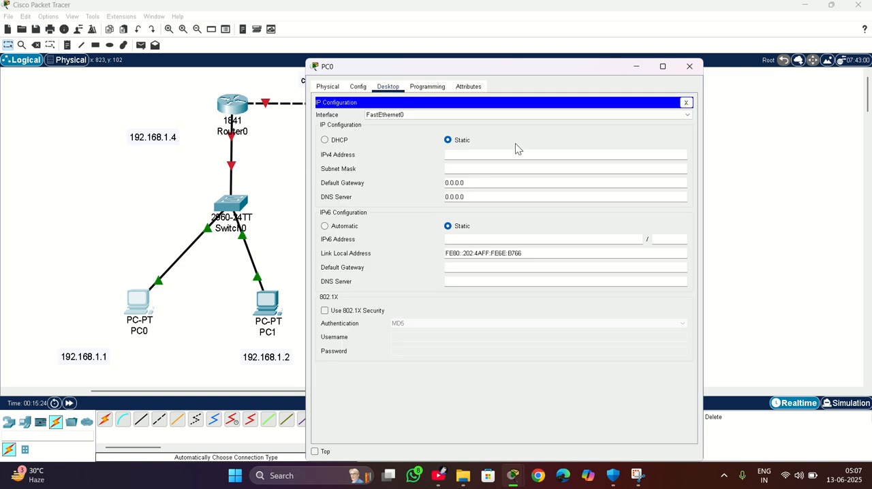
pyautogui.click(483, 159)
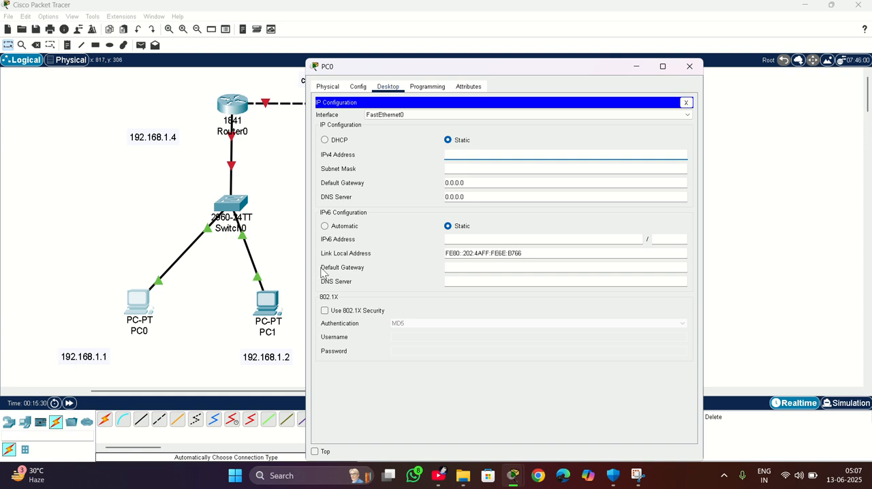
pyautogui.write('192.168.1.1')
pyautogui.click(451, 166)
# Set PC0's IPv4 default gateway to 192.168.1.4 and close its device window.
pyautogui.click(472, 181)
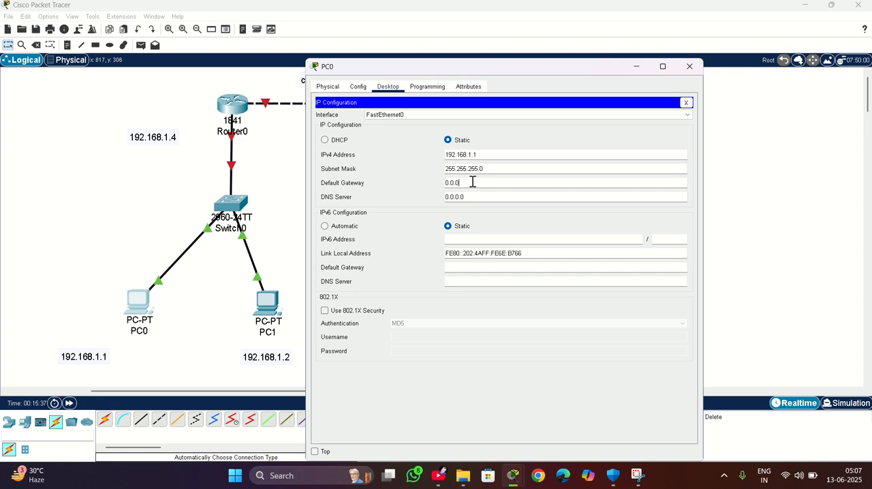
pyautogui.press('BackSpace')
pyautogui.press('BackSpace')
pyautogui.press('BackSpace')
pyautogui.press('BackSpace')
pyautogui.press('BackSpace')
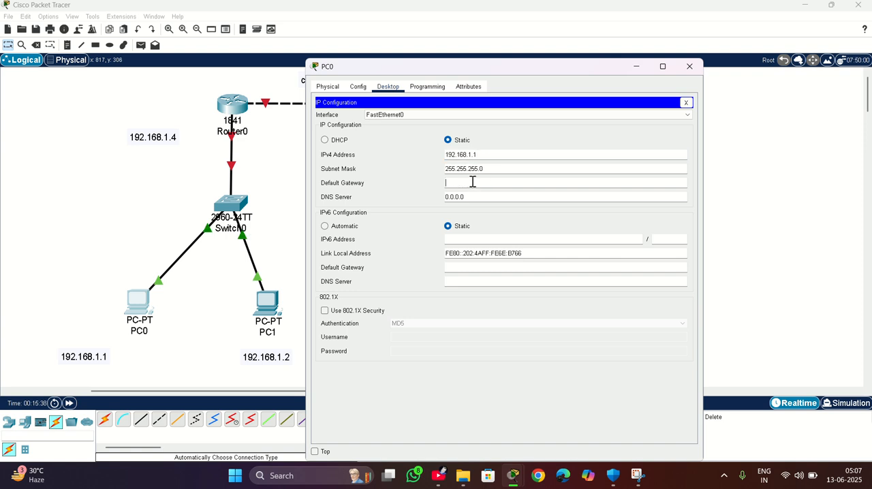
pyautogui.click(161, 140)
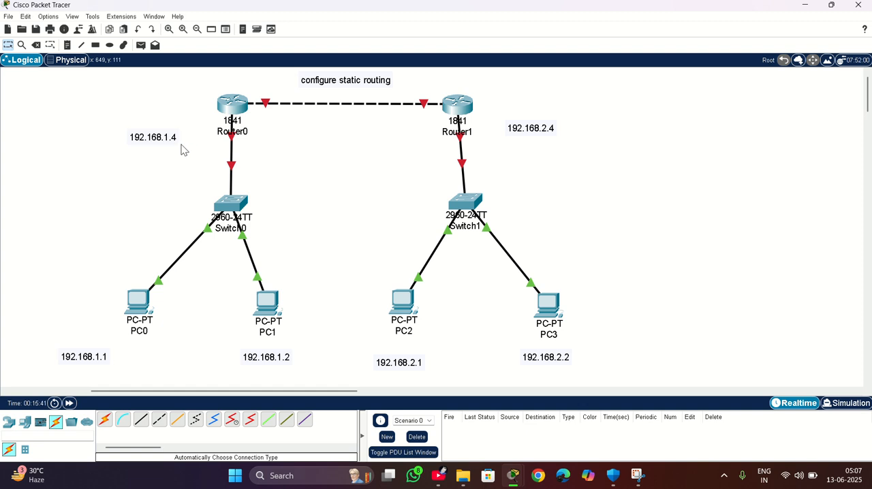
pyautogui.click(179, 143)
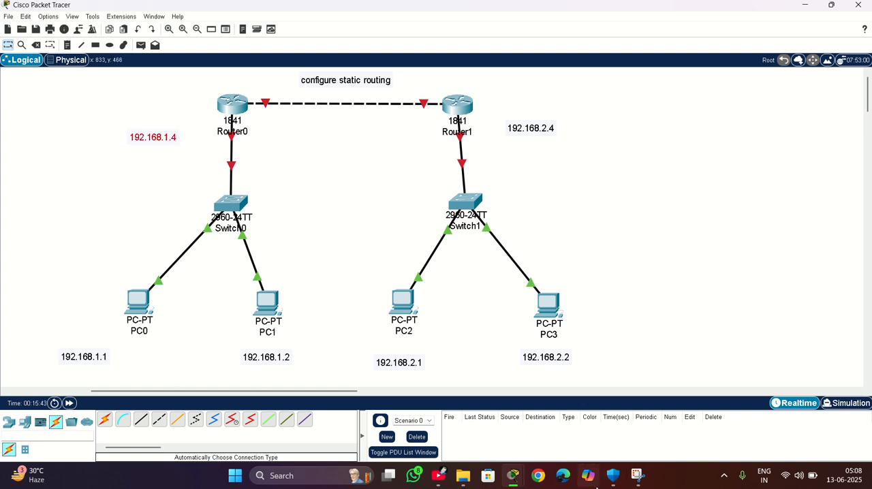
pyautogui.moveTo(517, 482)
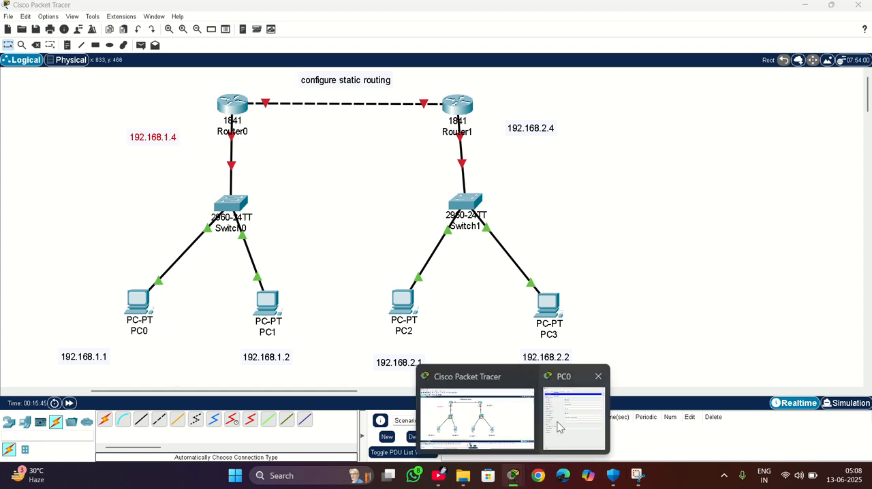
pyautogui.click(557, 421)
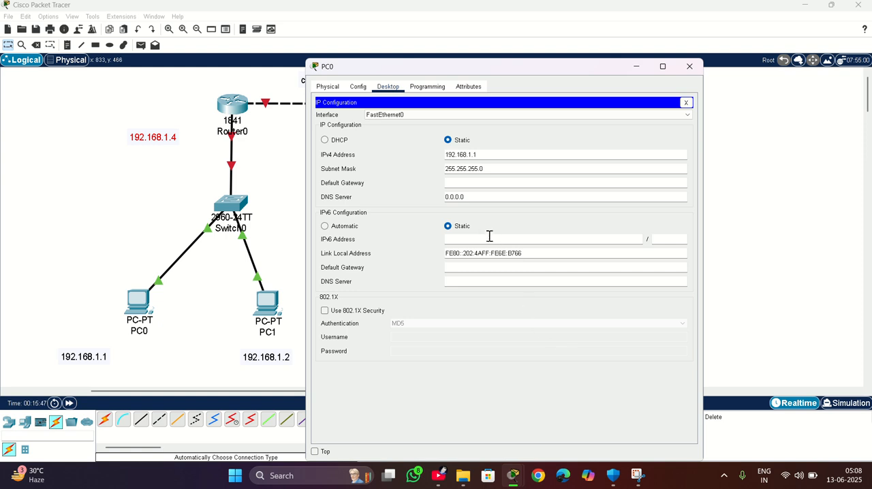
pyautogui.click(463, 182)
pyautogui.write('192.168.1.4')
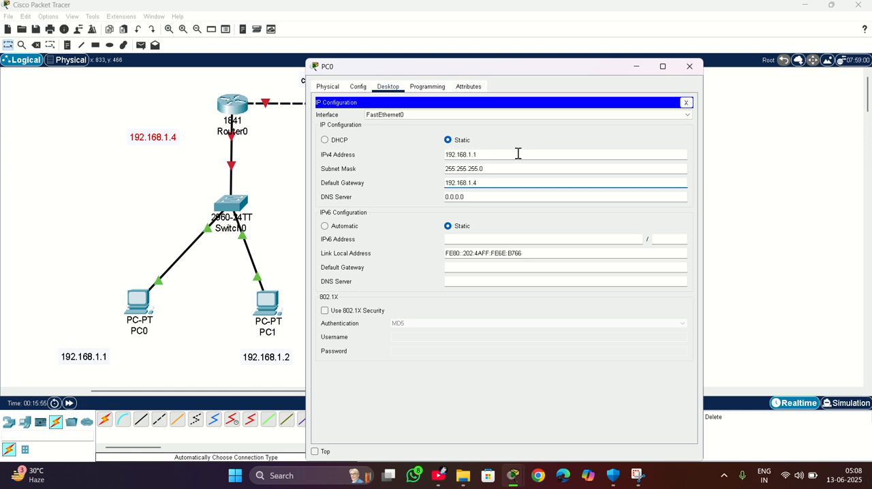
pyautogui.click(689, 67)
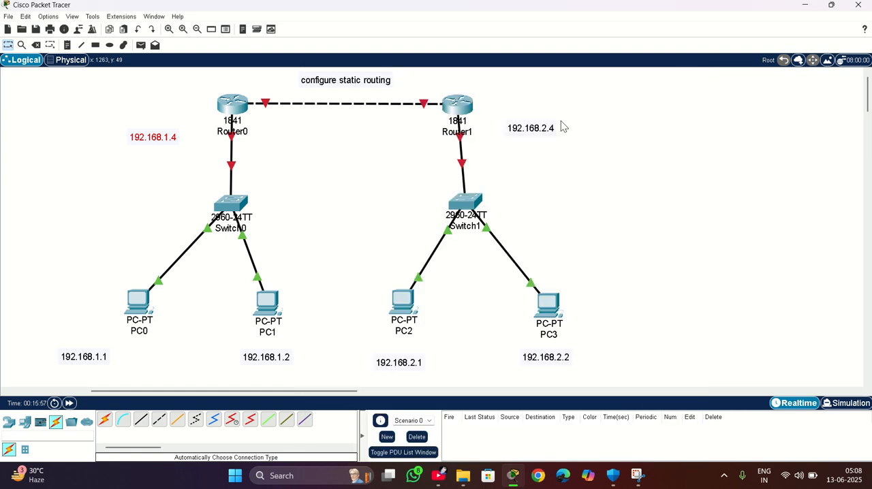
# In PC1's IP configuration, set the static IPv4 address to 192.168.1.2 with subnet mask 255.255.255.0.
pyautogui.click(267, 310)
pyautogui.click(385, 117)
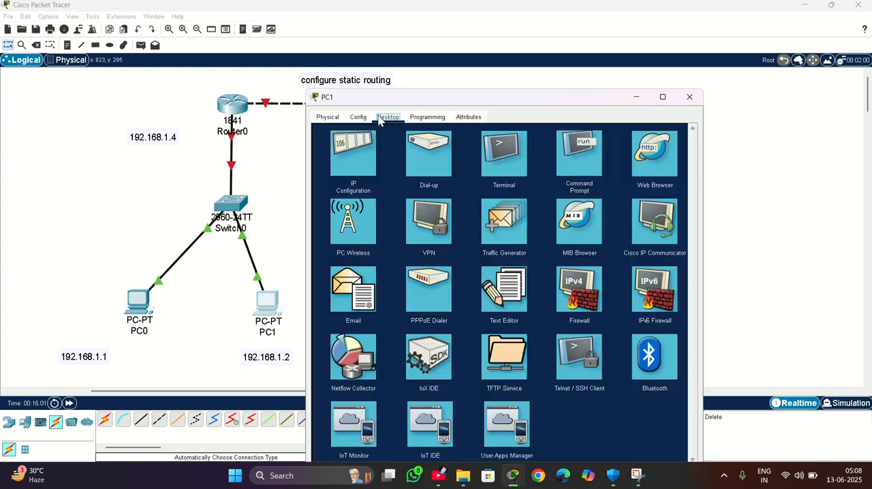
pyautogui.moveTo(420, 102); pyautogui.dragTo(439, 52)
pyautogui.click(367, 107)
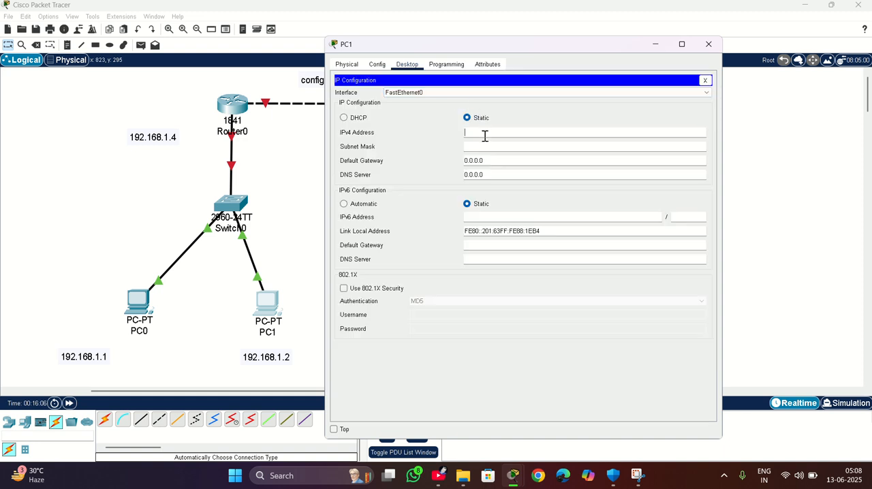
pyautogui.click(485, 136)
pyautogui.write('192.168.1.2')
pyautogui.click(522, 147)
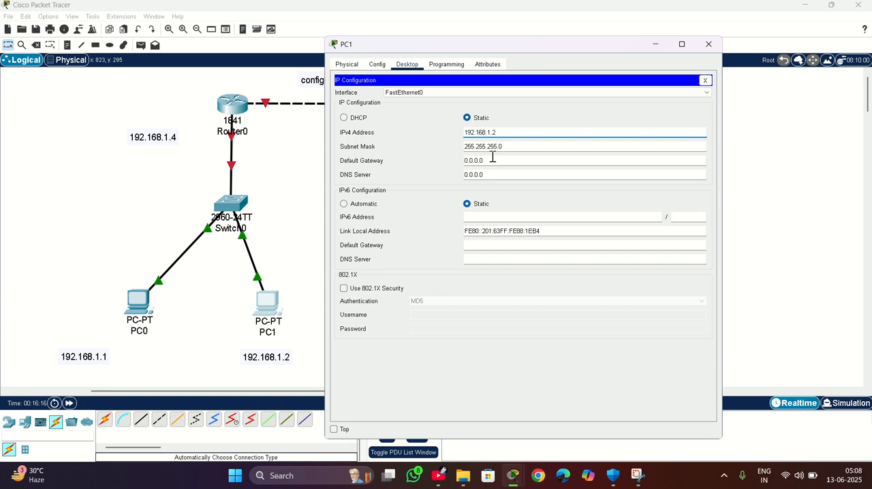
# Set PC1's IPv4 default gateway to 192.168.1.4 and close its device window.
pyautogui.click(493, 158)
pyautogui.press('BackSpace')
pyautogui.press('BackSpace')
pyautogui.press('BackSpace')
pyautogui.press('BackSpace')
pyautogui.press('BackSpace')
pyautogui.press('BackSpace')
pyautogui.press('BackSpace')
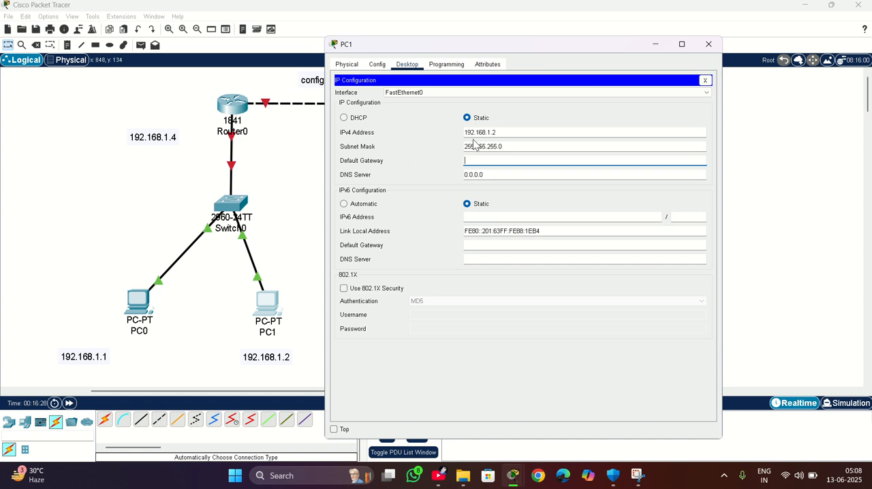
pyautogui.write('192.168.1.4')
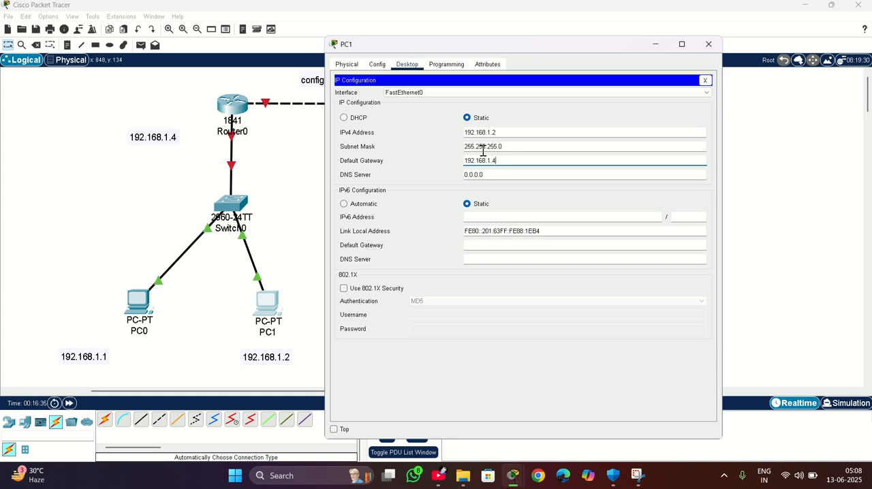
pyautogui.click(708, 44)
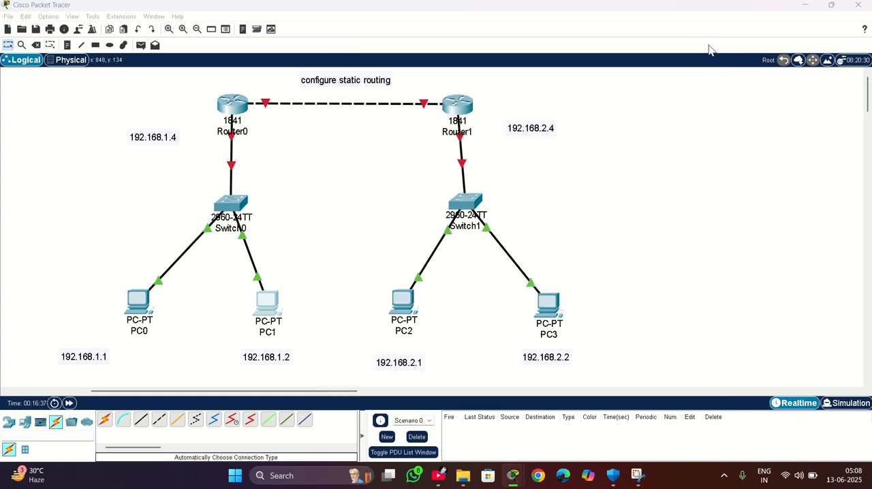
# In PC2's IP configuration, set the static IPv4 address to 192.168.2.1 with subnet mask 255.255.255.0.
pyautogui.click(409, 308)
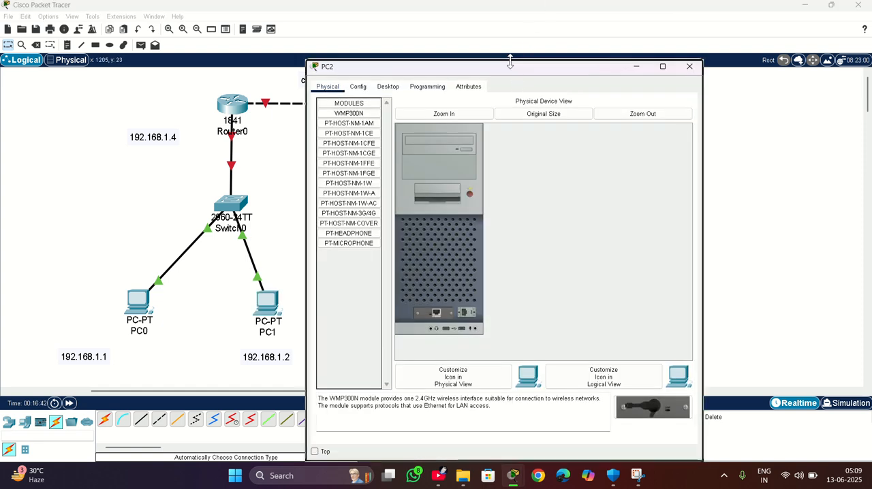
pyautogui.moveTo(510, 61); pyautogui.dragTo(754, 30)
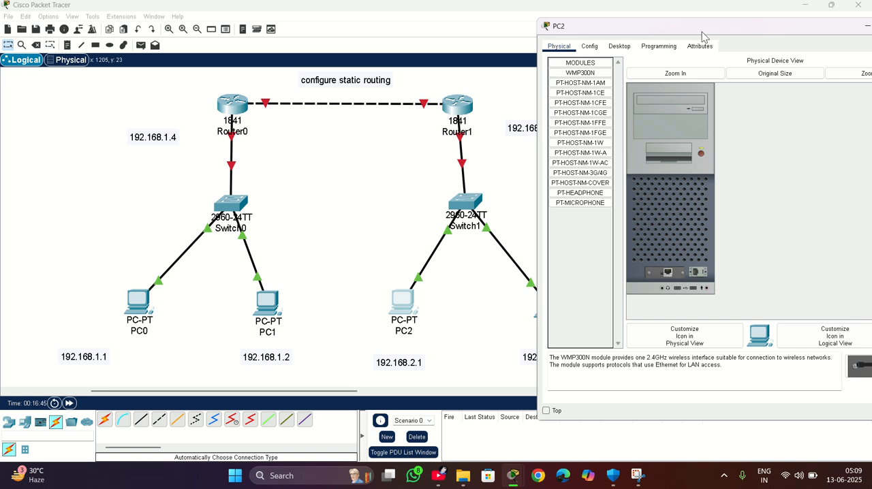
pyautogui.click(619, 46)
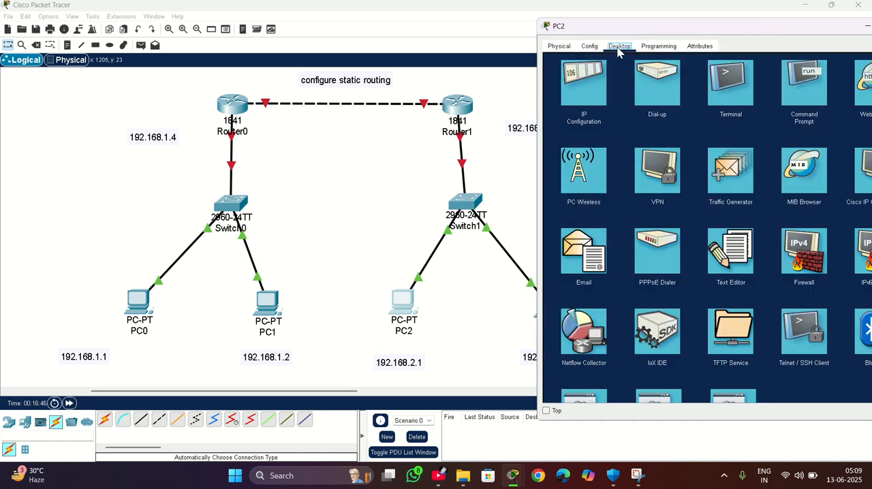
pyautogui.click(584, 85)
pyautogui.click(701, 113)
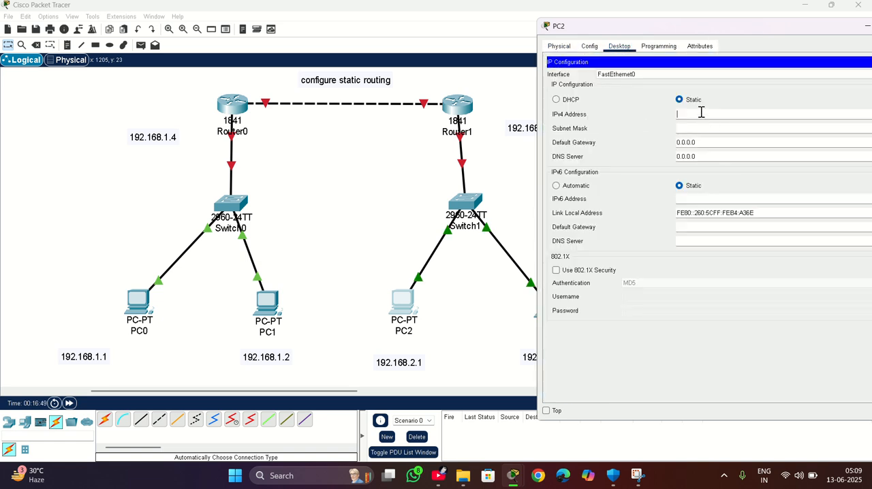
pyautogui.write('192.168.2.1')
# Set PC2's IPv4 default gateway to 192.168.2.4 and close its device window.
pyautogui.click(703, 141)
pyautogui.press('BackSpace')
pyautogui.press('BackSpace')
pyautogui.press('BackSpace')
pyautogui.press('BackSpace')
pyautogui.press('BackSpace')
pyautogui.press('BackSpace')
pyautogui.moveTo(744, 27); pyautogui.dragTo(226, 42)
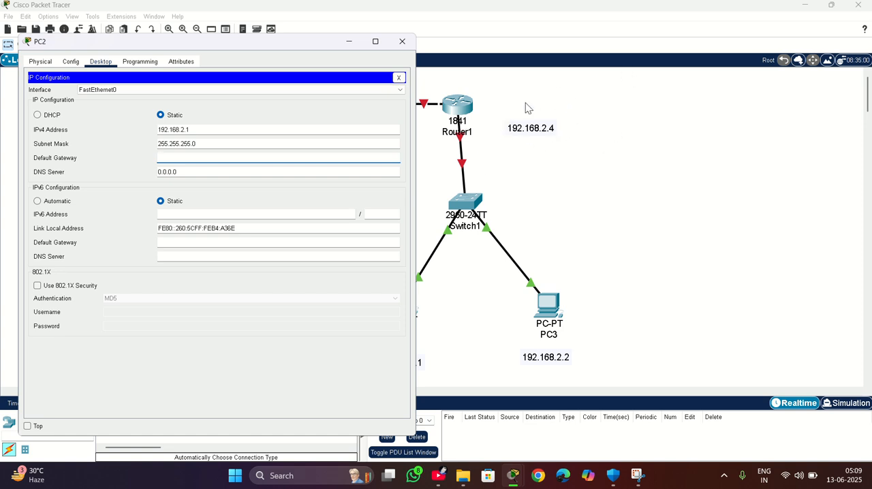
pyautogui.click(214, 158)
pyautogui.write('192.168.2.4')
pyautogui.click(402, 42)
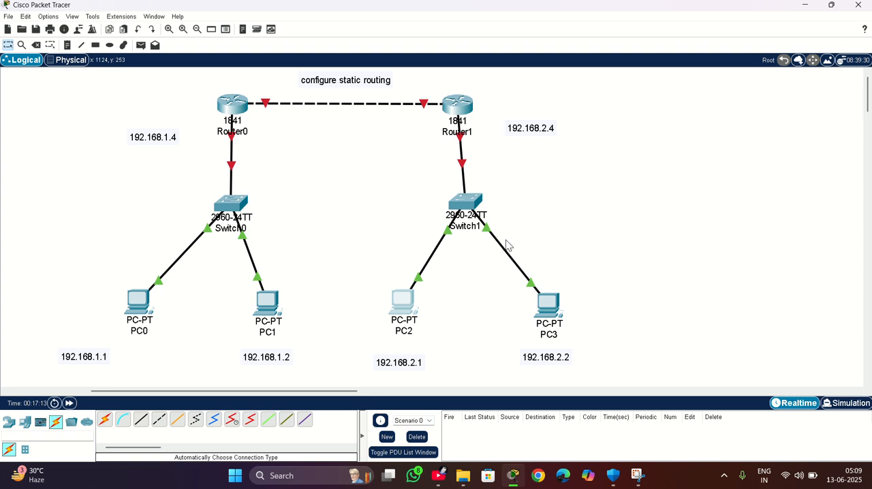
# In PC3's IP configuration, set the static IPv4 address to 192.168.2.2 with subnet mask 255.255.255.0.
pyautogui.click(548, 306)
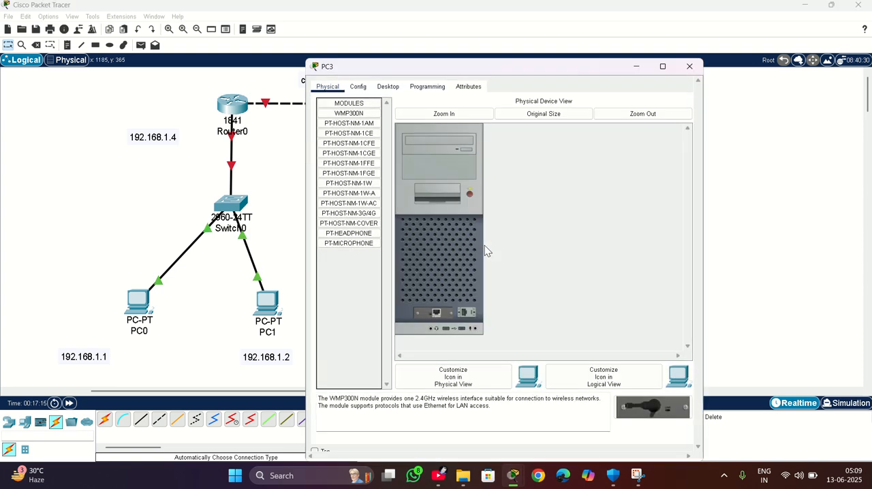
pyautogui.click(388, 89)
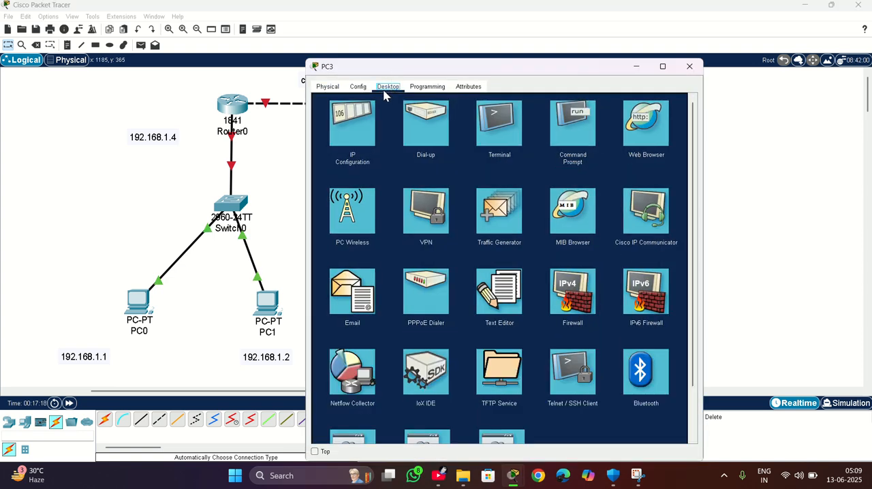
pyautogui.click(355, 116)
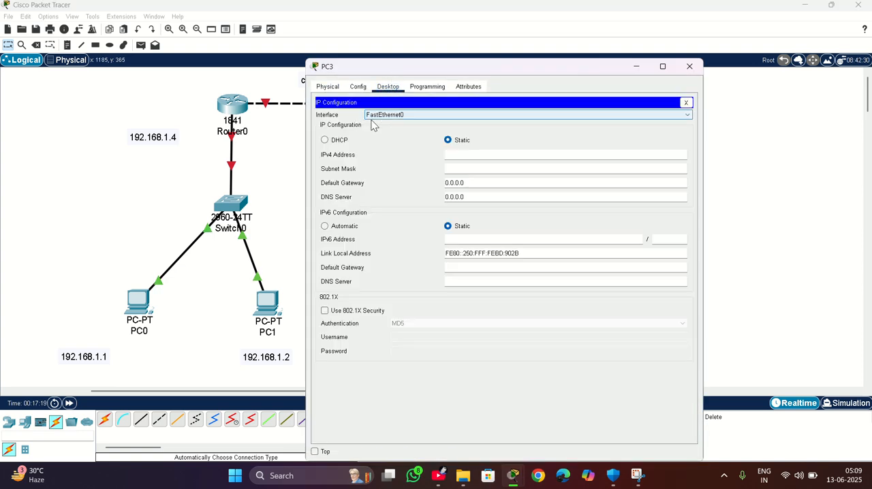
pyautogui.click(465, 156)
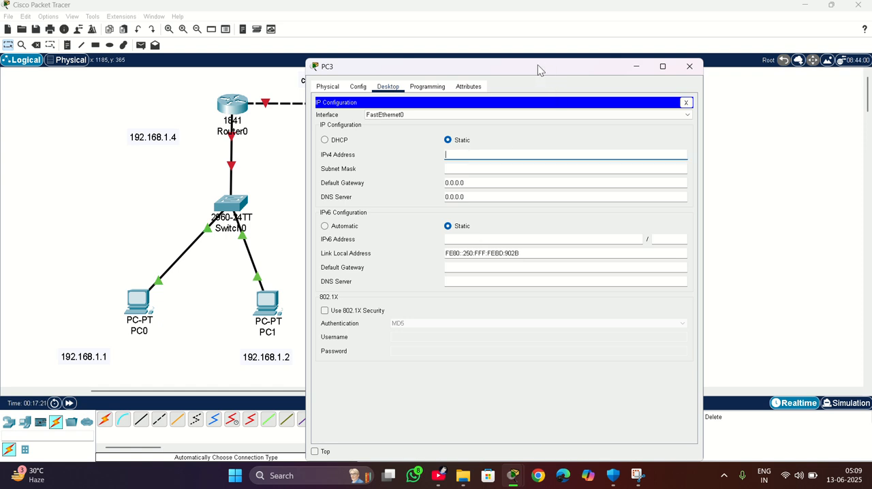
pyautogui.moveTo(537, 65); pyautogui.dragTo(254, 61)
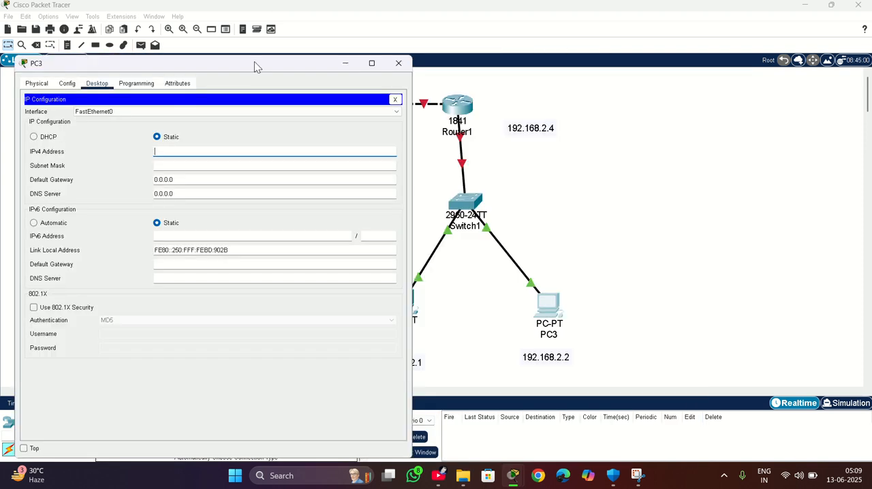
pyautogui.write('192.168.2.2')
pyautogui.press('Tab')
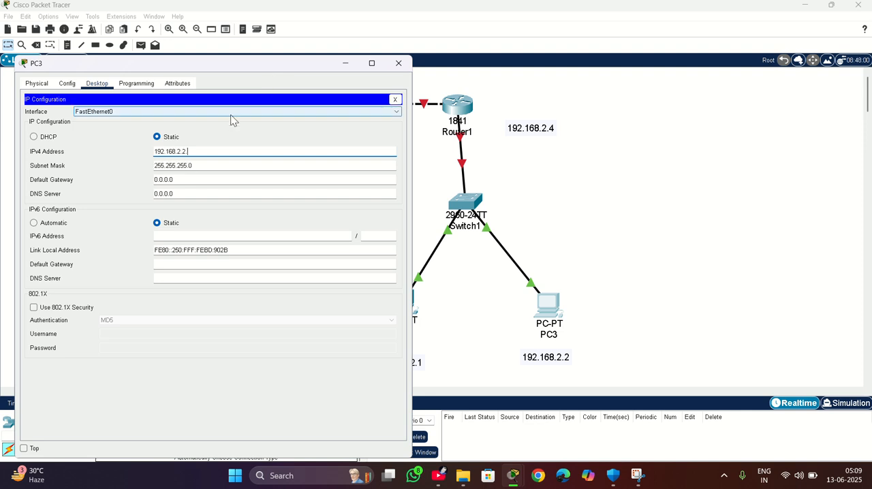
# Set PC3's IPv4 default gateway to 192.168.2.4 and close its device window.
pyautogui.click(202, 179)
pyautogui.click(381, 20)
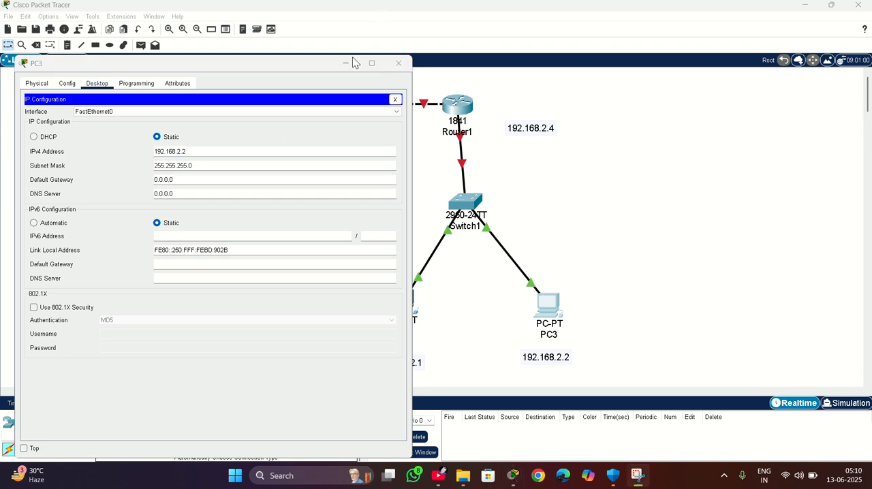
pyautogui.click(186, 181)
pyautogui.press('BackSpace')
pyautogui.press('BackSpace')
pyautogui.press('BackSpace')
pyautogui.press('BackSpace')
pyautogui.press('BackSpace')
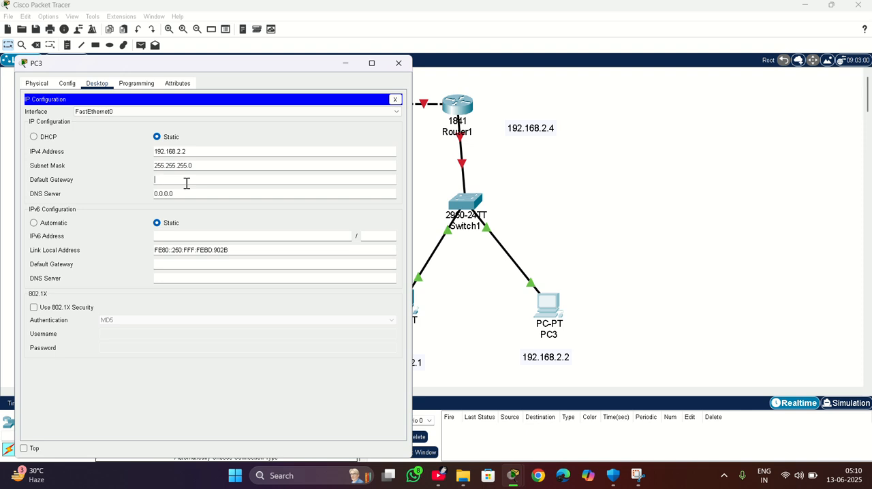
pyautogui.write('192.168.2.4')
pyautogui.click(398, 63)
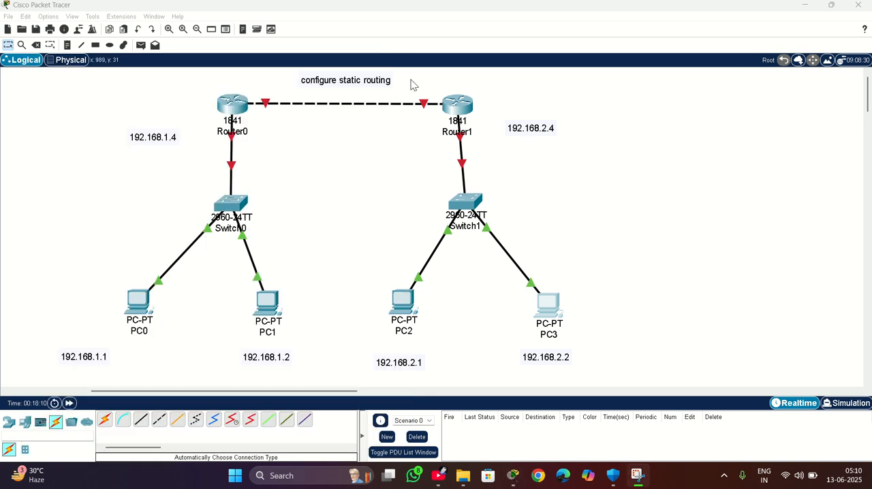
# Check the IPv4 address, subnet mask and default gateway in PC2's IP configuration and close its device window.
pyautogui.click(404, 306)
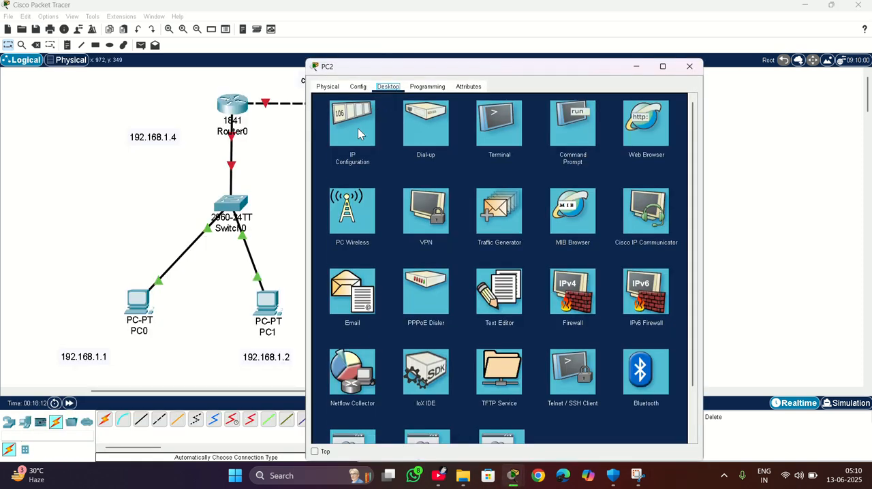
pyautogui.click(358, 128)
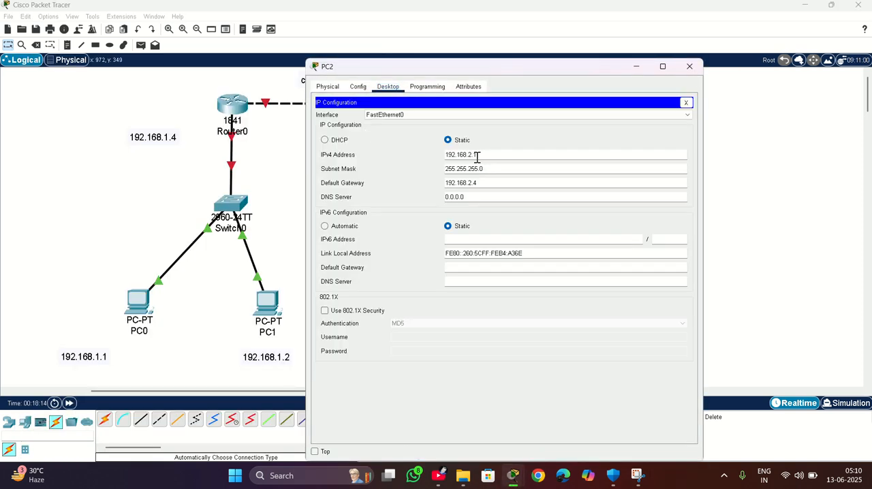
pyautogui.moveTo(535, 63); pyautogui.dragTo(148, 98)
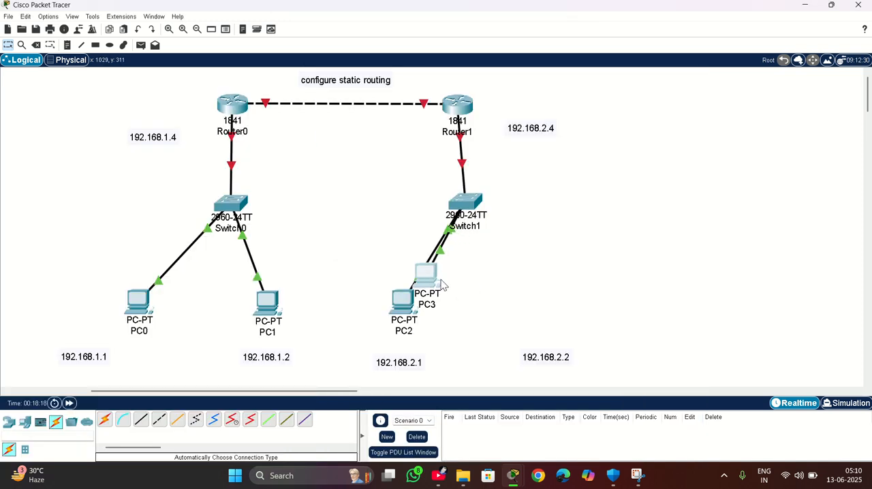
pyautogui.moveTo(439, 282); pyautogui.dragTo(555, 322)
pyautogui.moveTo(515, 473)
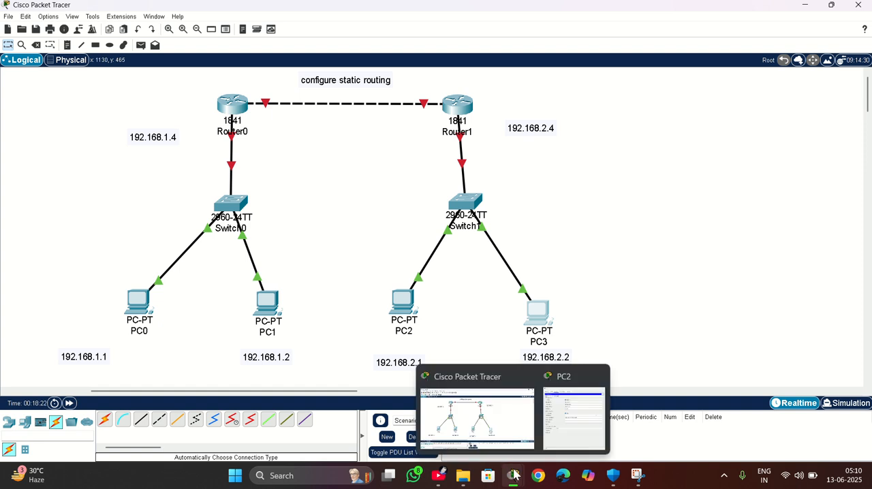
pyautogui.click(599, 376)
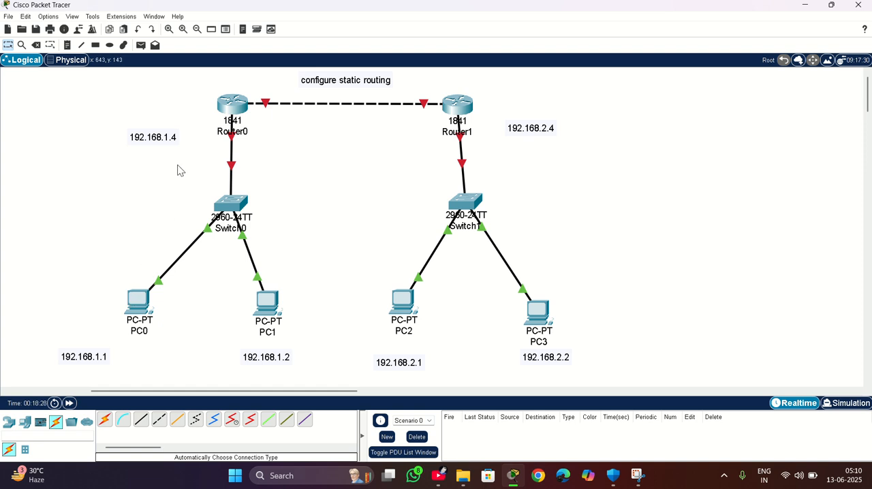
# Assign Router0's FastEthernet0/0 interface the IPv4 address 192.168.1.4 with subnet mask 255.255.255.0 and close the router window.
pyautogui.click(235, 107)
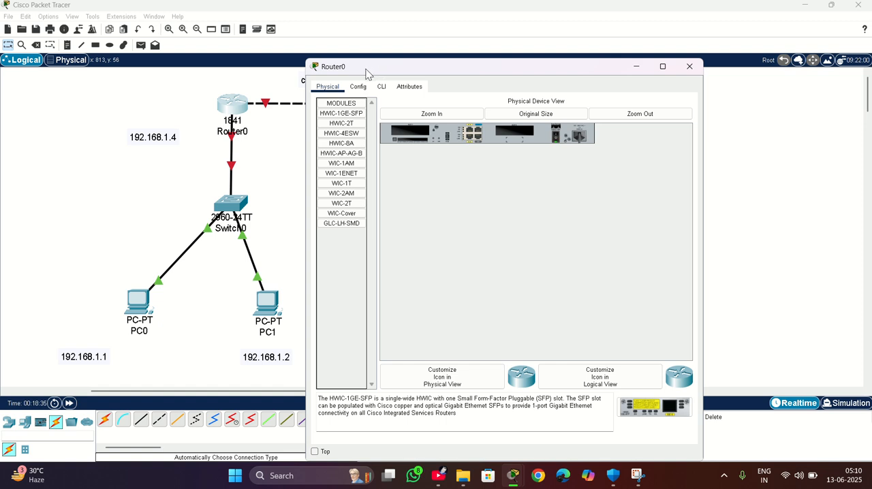
pyautogui.click(359, 87)
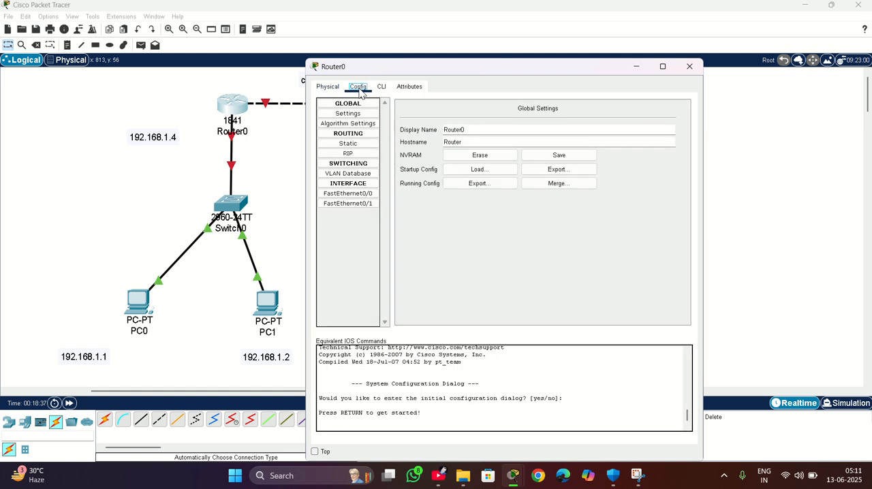
pyautogui.click(352, 195)
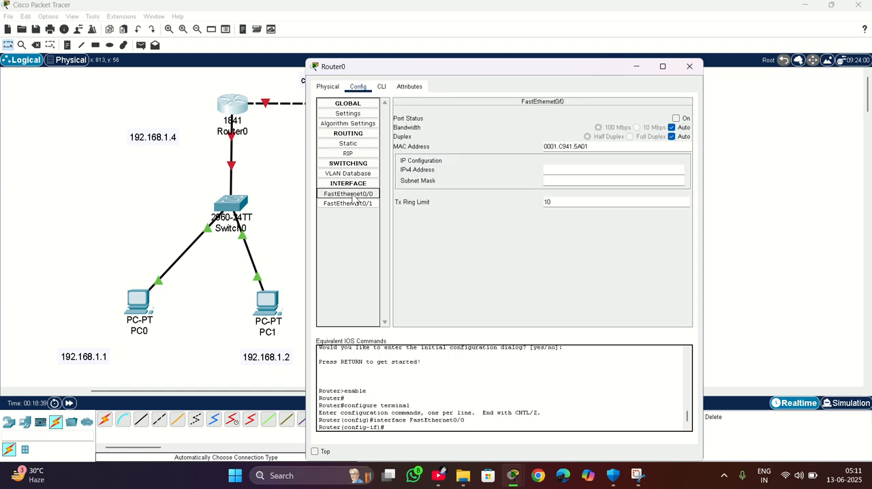
pyautogui.click(570, 170)
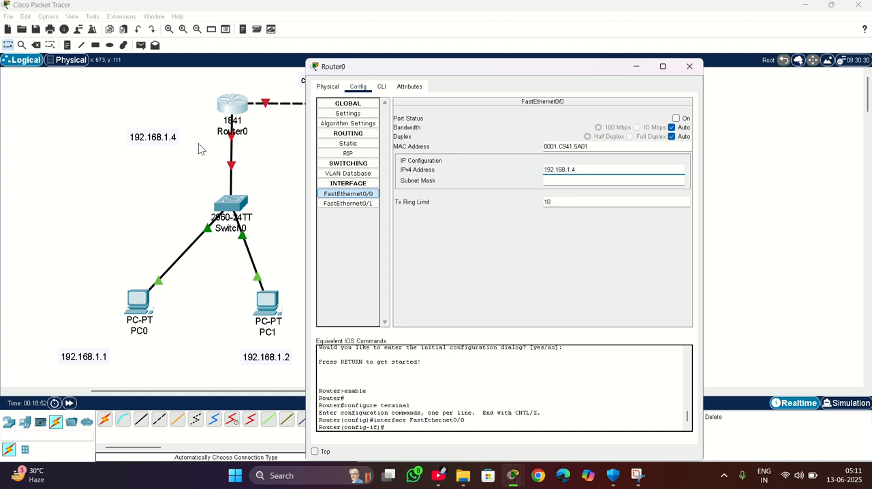
pyautogui.press('Return')
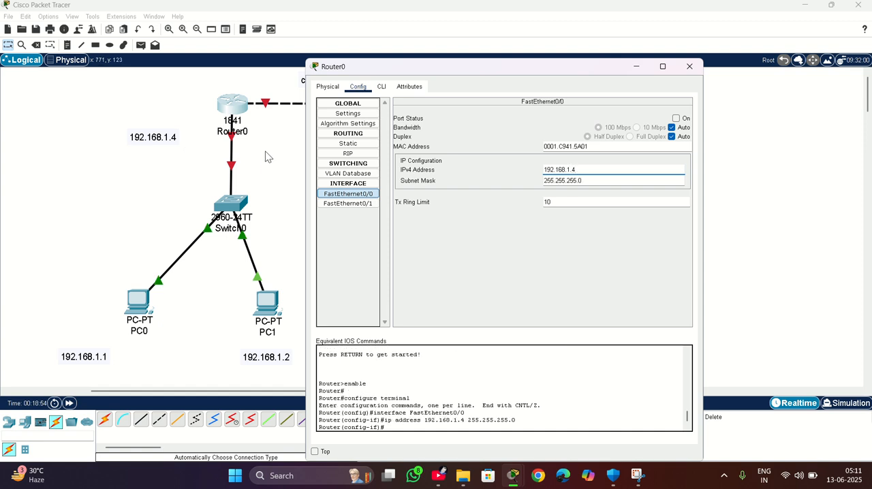
pyautogui.click(689, 66)
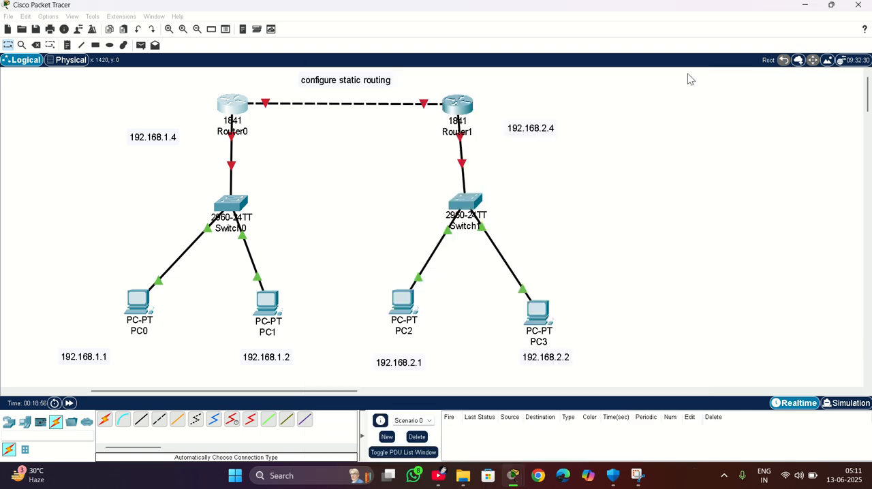
# Turn on Router1's FastEthernet0/0 port and assign it IPv4 address 192.168.2.4 with subnet mask 255.255.255.0, closing the router window.
pyautogui.click(460, 111)
pyautogui.click(357, 87)
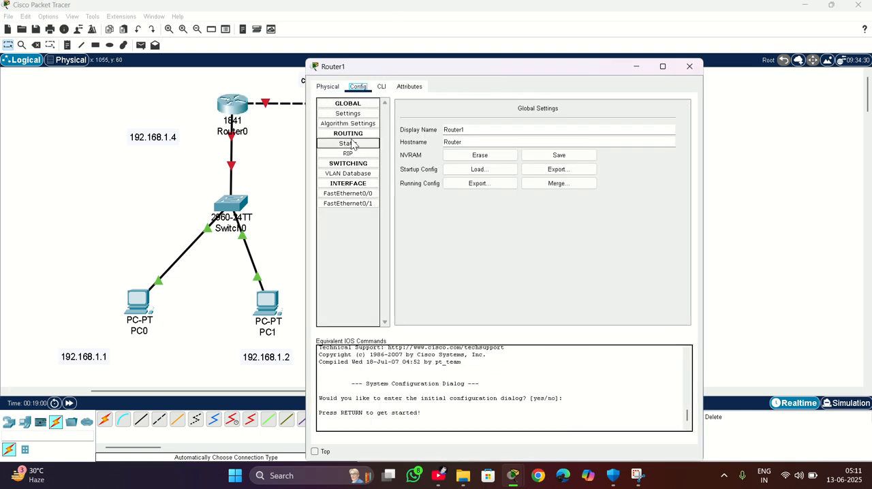
pyautogui.click(347, 193)
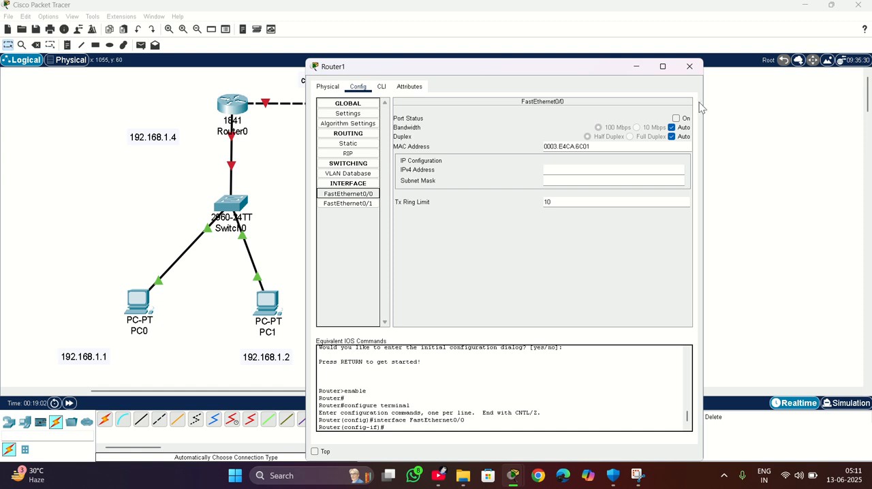
pyautogui.click(675, 119)
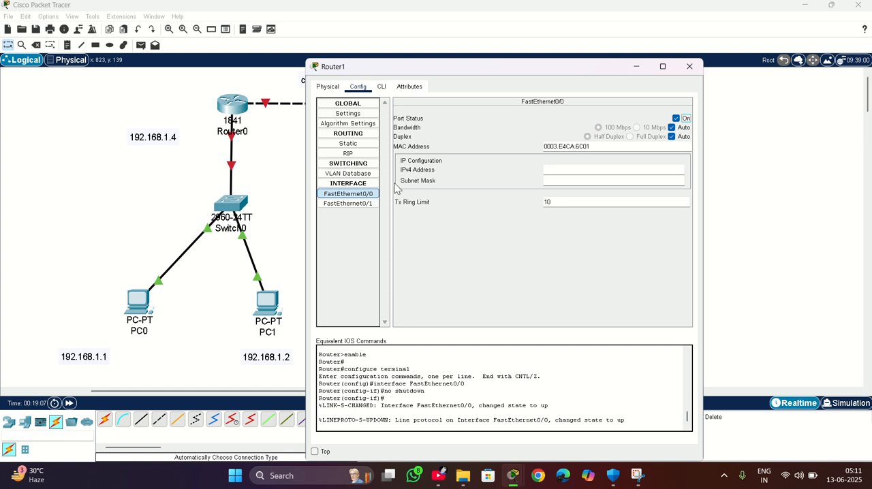
pyautogui.click(579, 170)
pyautogui.write('192.168')
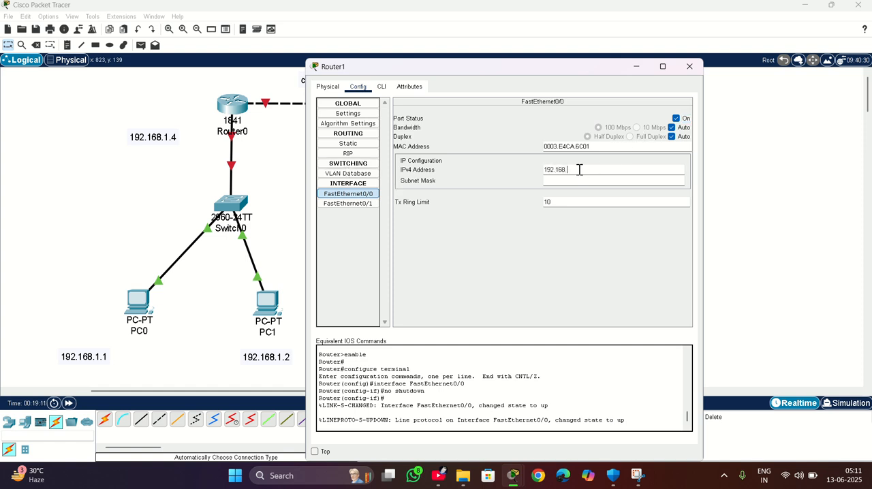
pyautogui.write('.2.4')
pyautogui.press('Return')
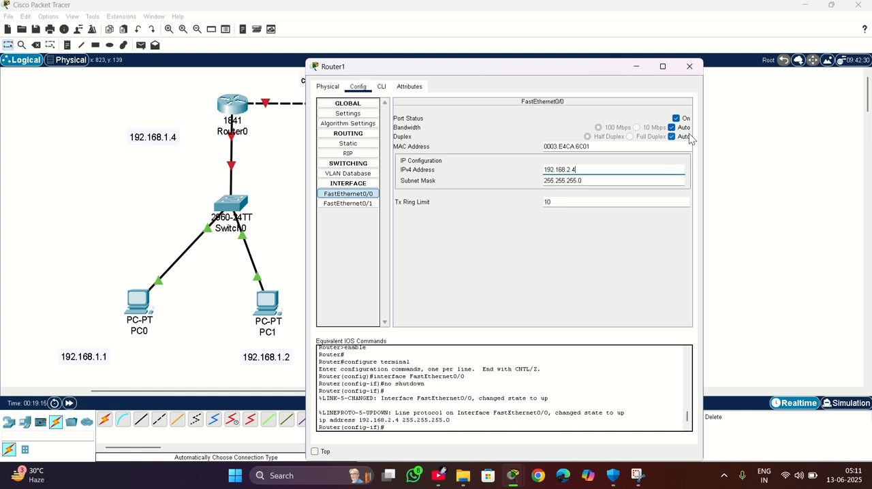
pyautogui.click(688, 68)
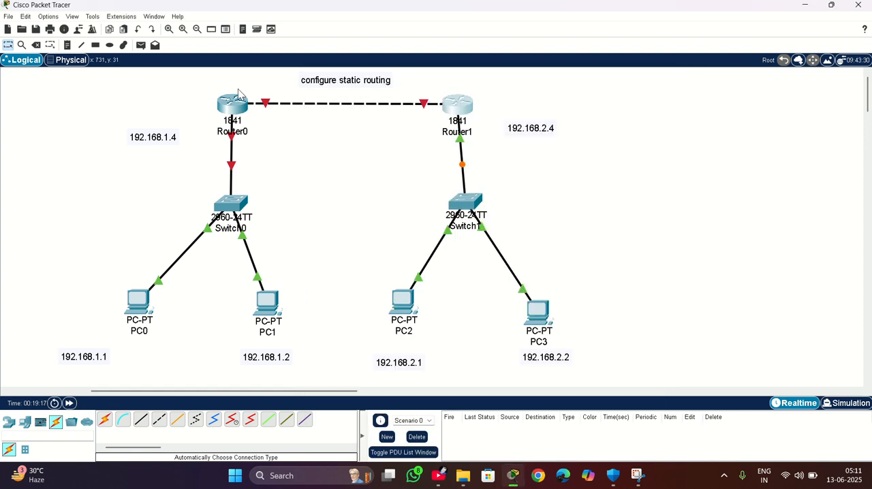
# Open Router0's static routing settings and enter 192.168.2.0 as the destination network.
pyautogui.click(238, 107)
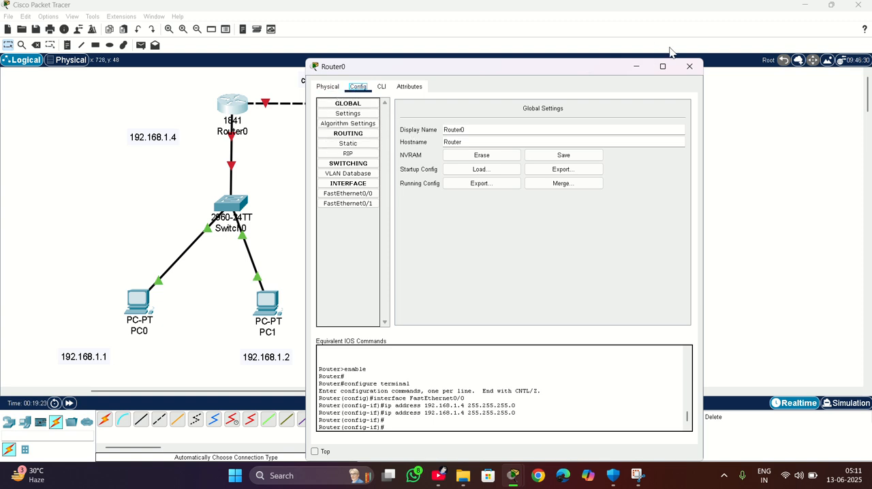
pyautogui.click(689, 66)
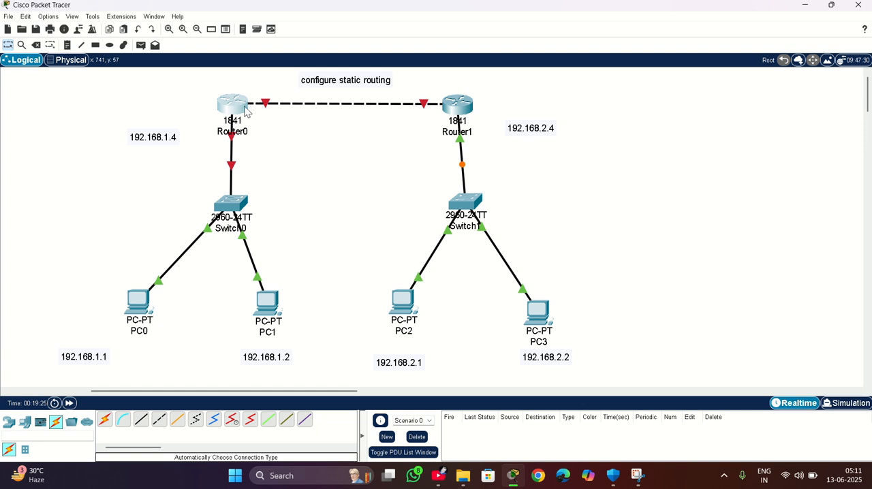
pyautogui.click(244, 111)
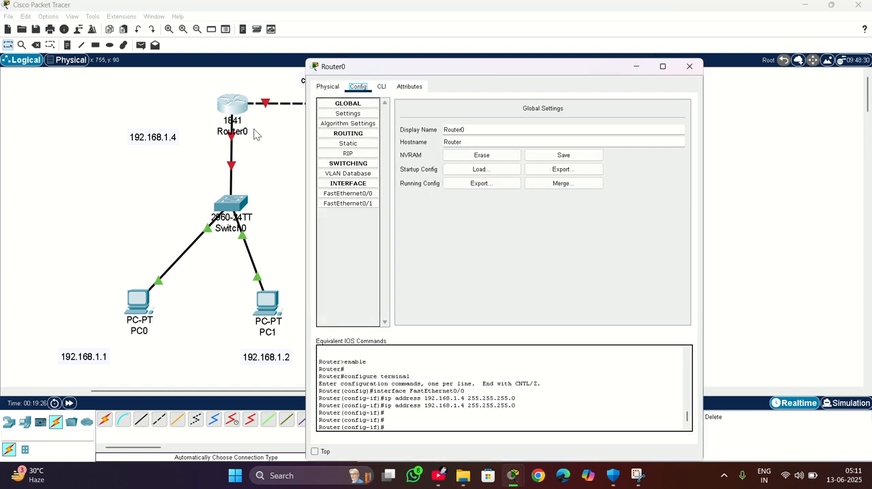
pyautogui.click(353, 145)
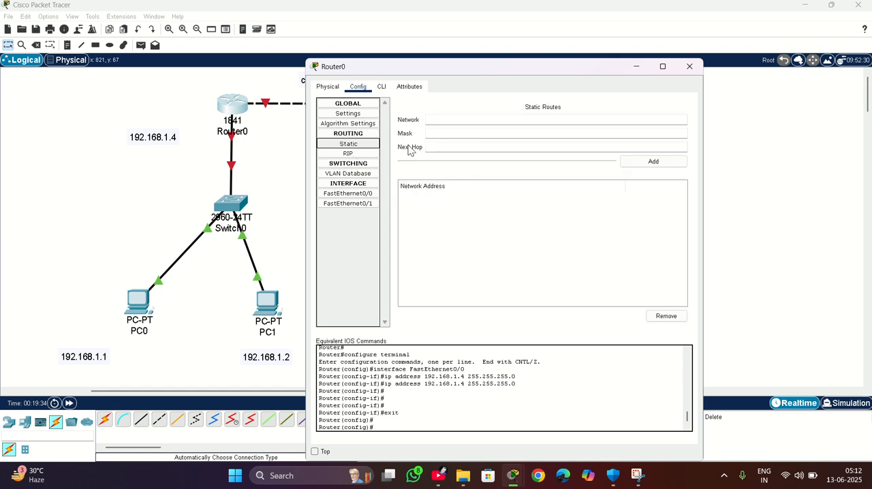
pyautogui.click(453, 118)
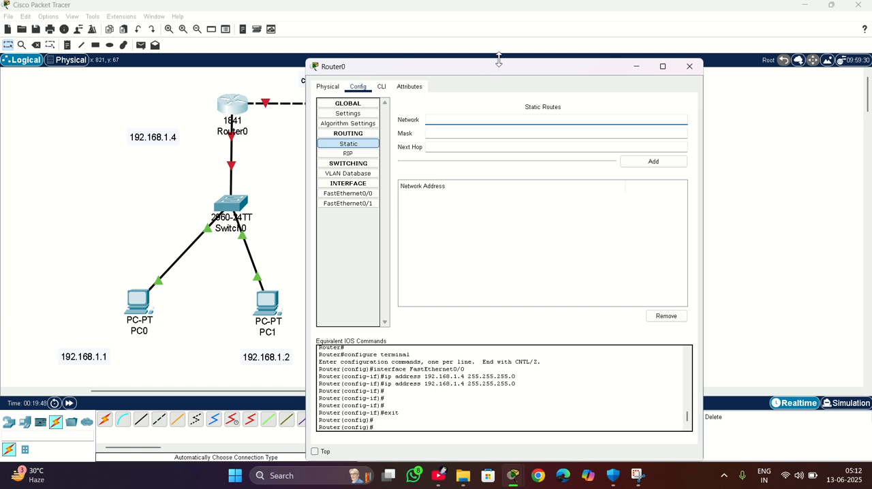
pyautogui.moveTo(496, 70); pyautogui.dragTo(736, 65)
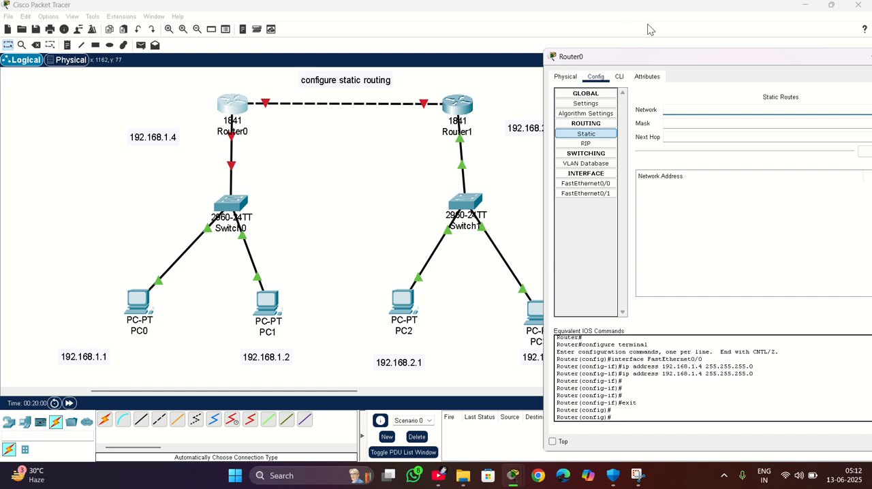
pyautogui.moveTo(634, 64); pyautogui.dragTo(277, 56)
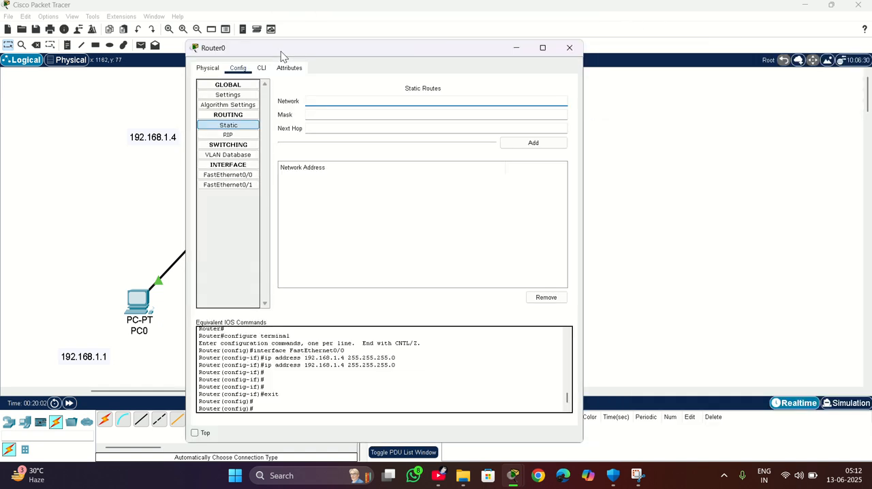
pyautogui.click(334, 99)
pyautogui.write('192.168.2.0')
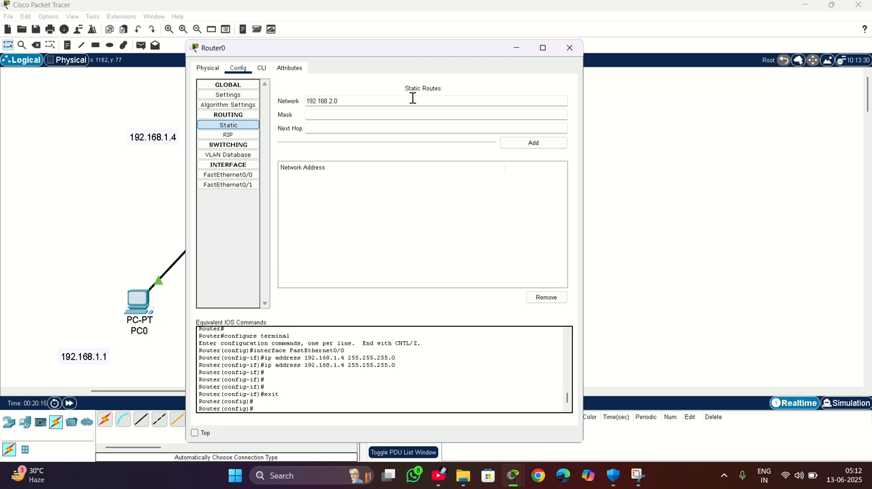
# Set the static route's mask to 255.255.255.0, leave its next hop empty, and return to the topology.
pyautogui.click(320, 117)
pyautogui.write('255.255.255.0')
pyautogui.click(323, 130)
pyautogui.moveTo(363, 49); pyautogui.dragTo(365, 196)
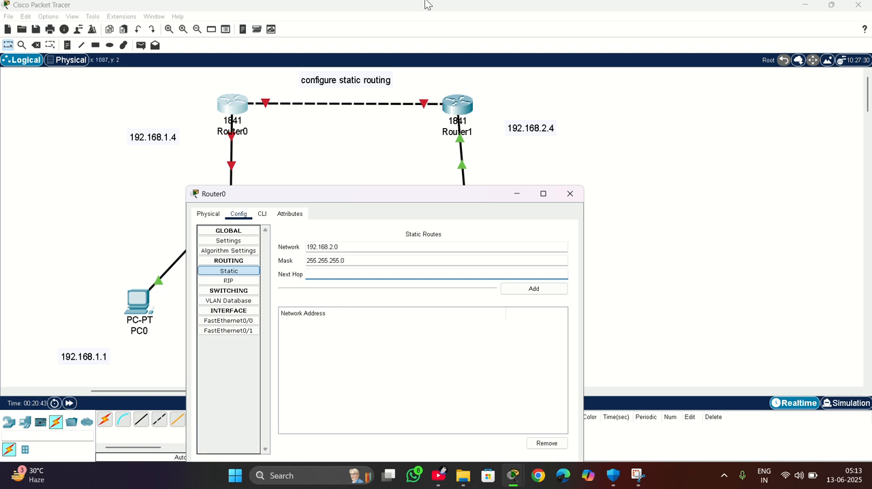
pyautogui.click(377, 27)
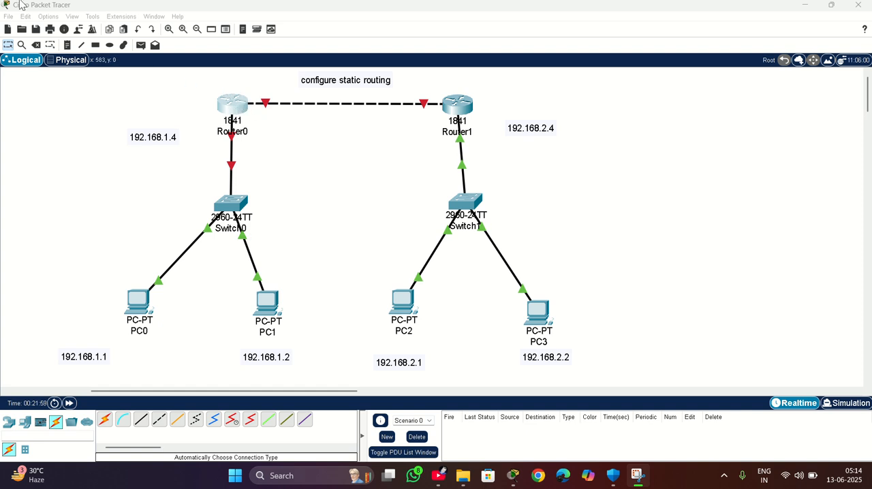
pyautogui.click(68, 46)
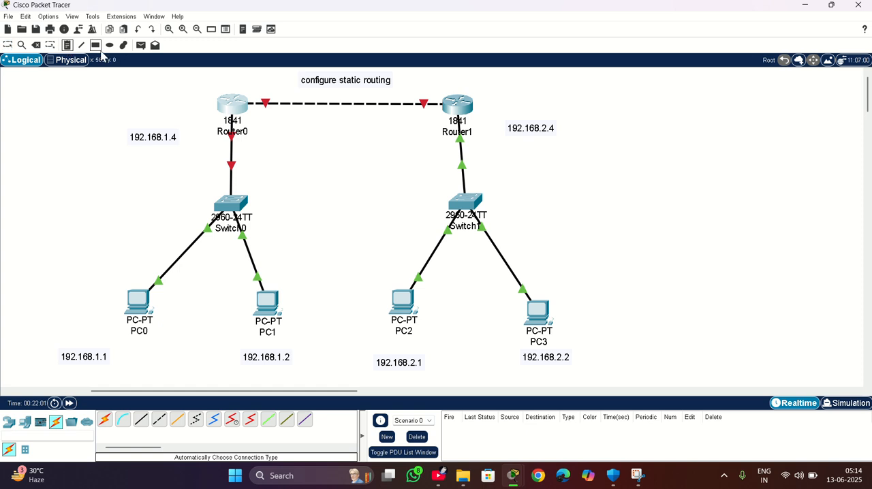
pyautogui.click(256, 87)
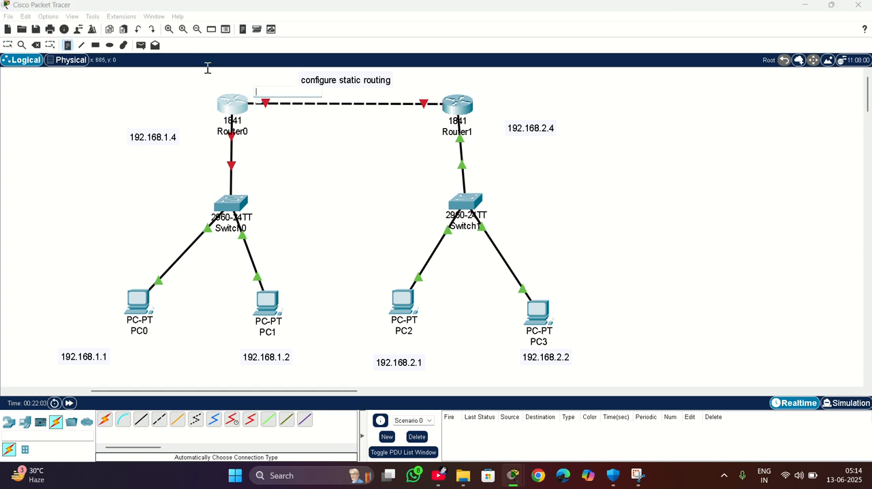
pyautogui.click(40, 60)
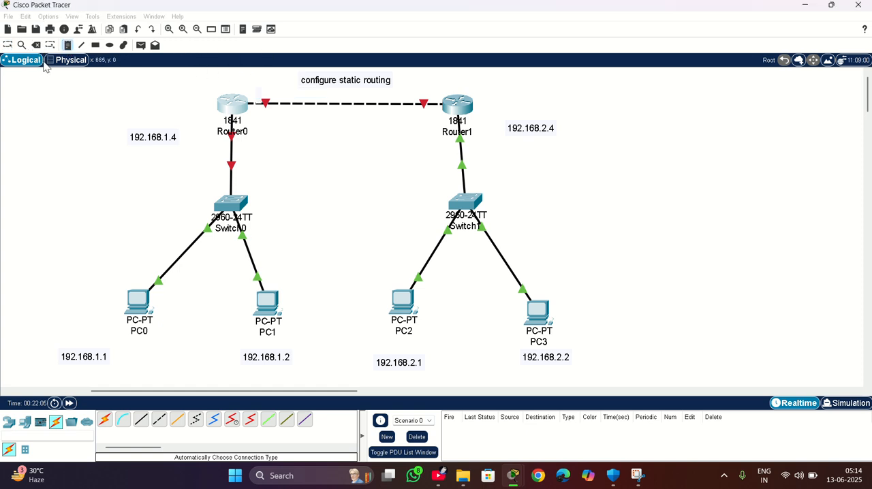
pyautogui.click(33, 59)
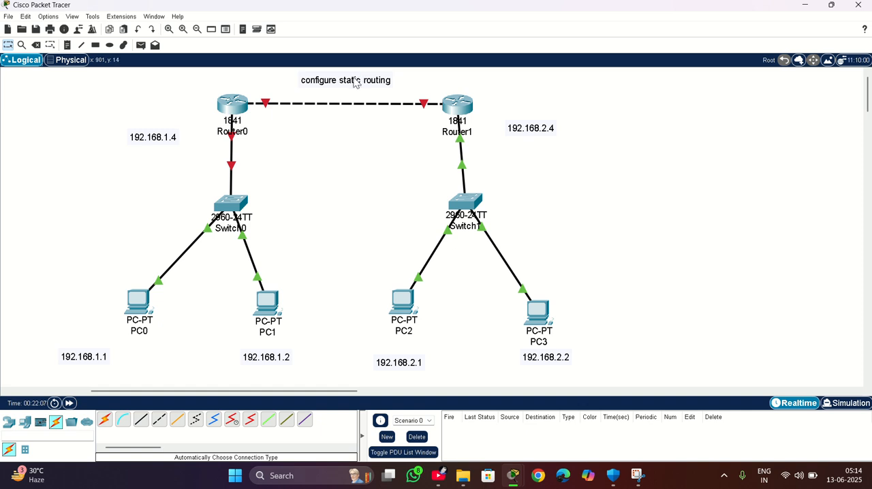
# Move the "configure static routing" note to the far left of Router0 and add a 192.168.3.1 note beside Router0's inter-router link.
pyautogui.moveTo(360, 79); pyautogui.dragTo(80, 80)
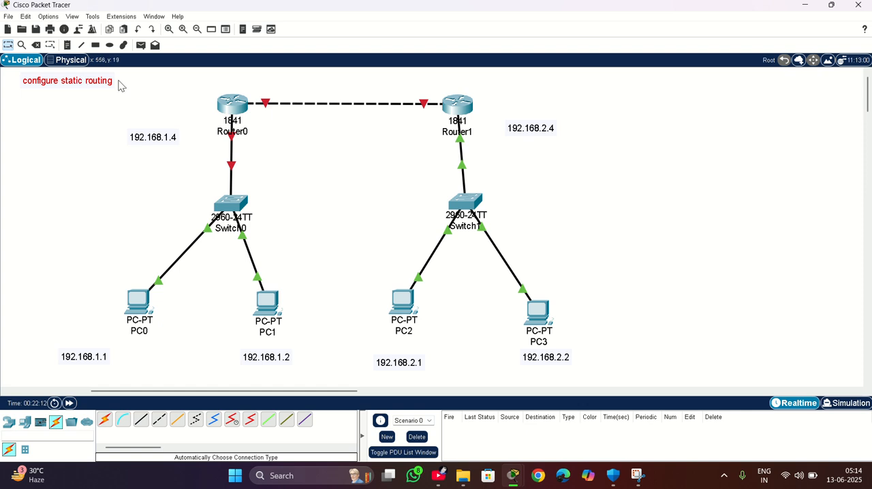
pyautogui.click(66, 46)
pyautogui.click(254, 84)
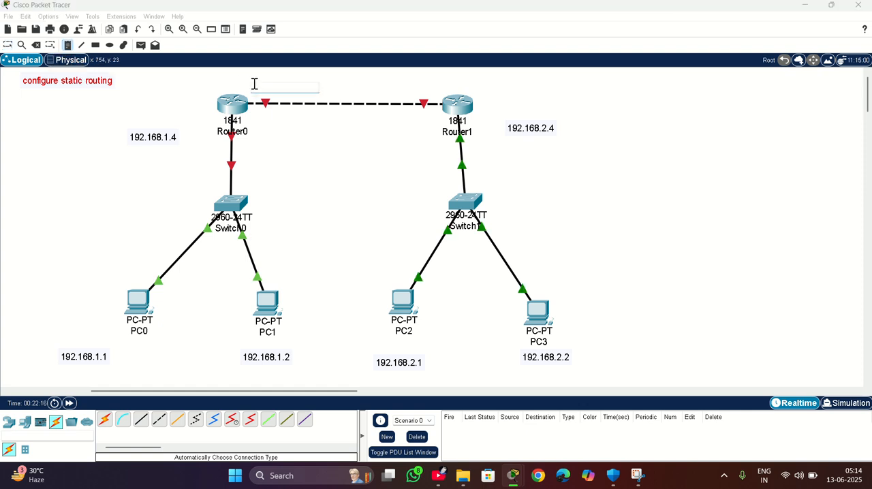
pyautogui.write('192.')
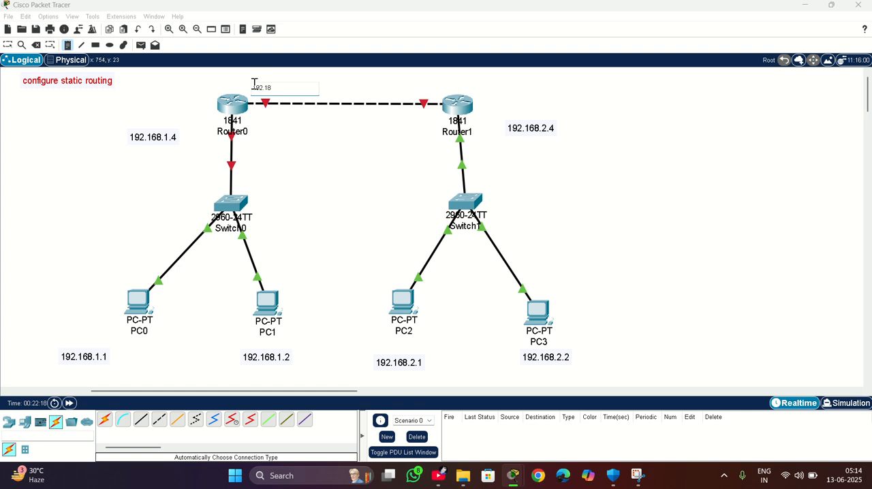
pyautogui.write('168.3.1')
# Add a 192.168.3.2 note beside Router1's end of the inter-router link and position both link address notes just above the cable.
pyautogui.click(410, 85)
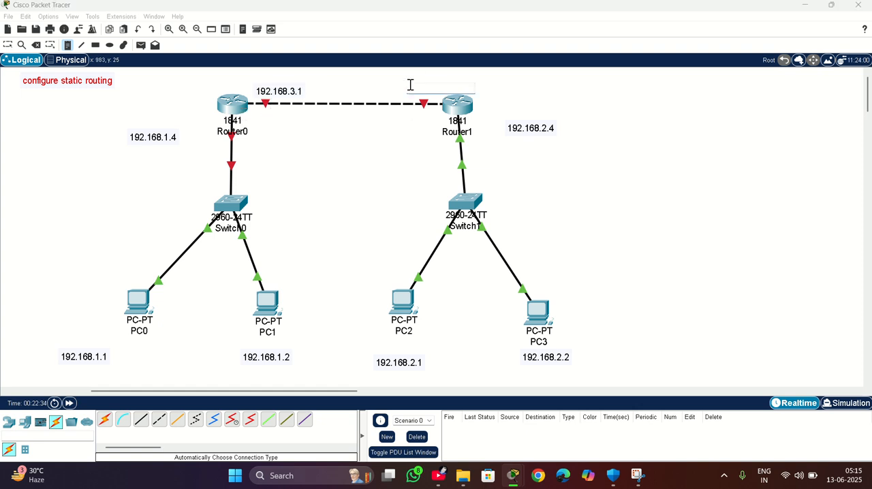
pyautogui.write('192.168.3.2')
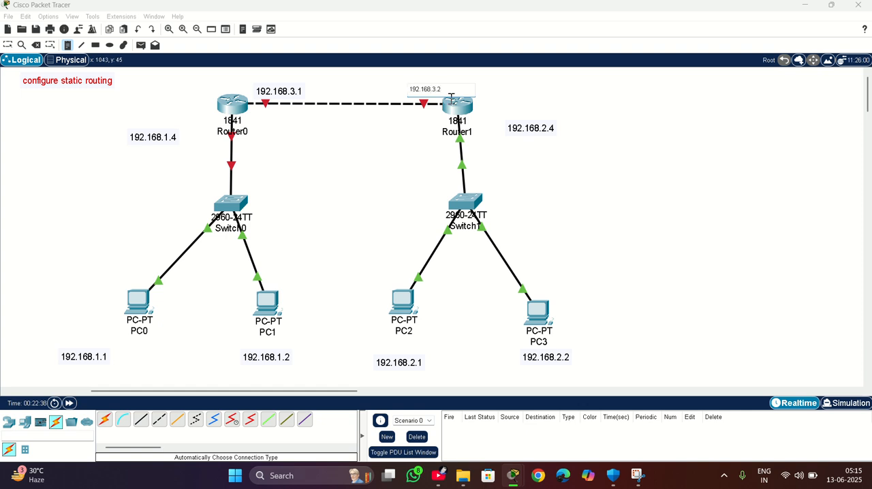
pyautogui.click(9, 48)
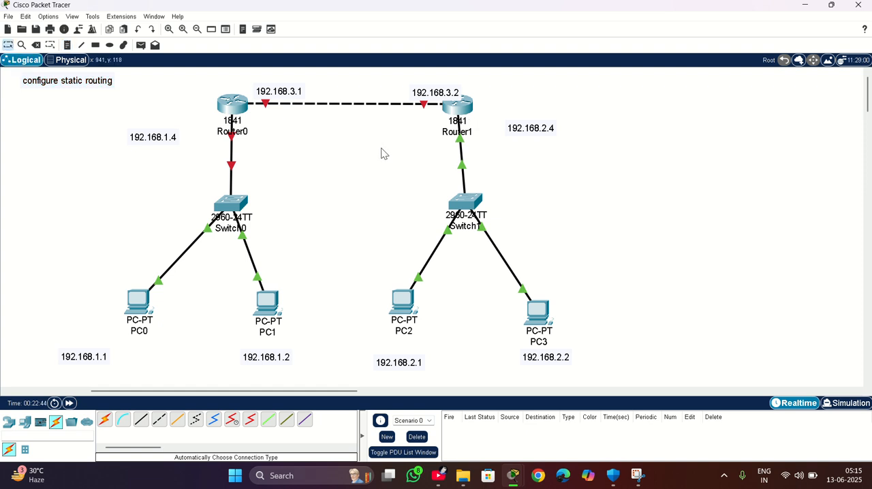
pyautogui.moveTo(427, 95); pyautogui.dragTo(411, 86)
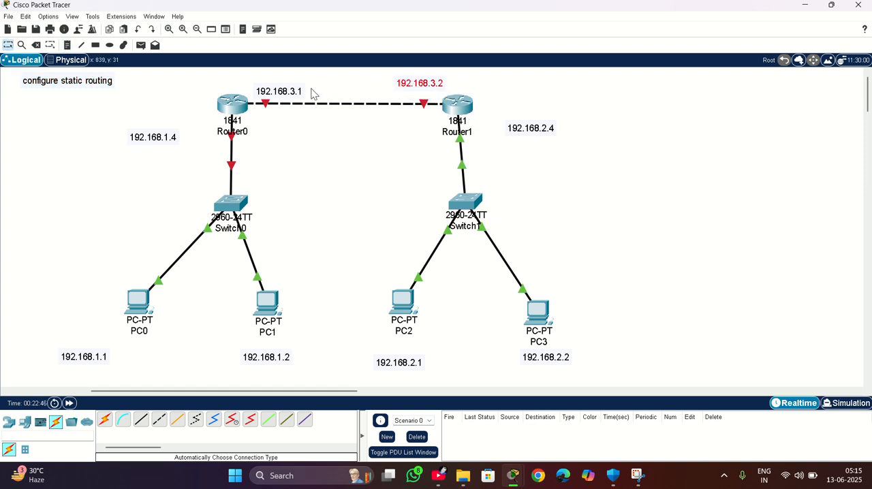
pyautogui.click(278, 94)
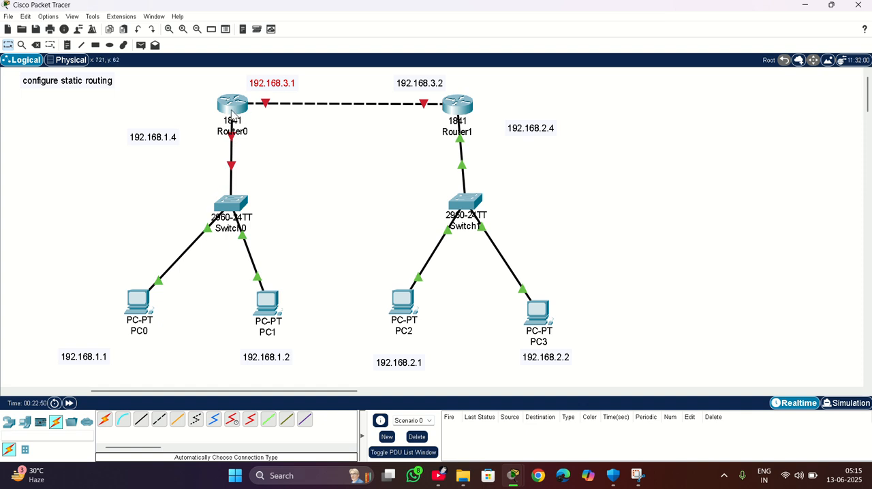
# Check the IPv4 address, subnet mask and default gateway in PC0's IP configuration and close its device window.
pyautogui.click(147, 297)
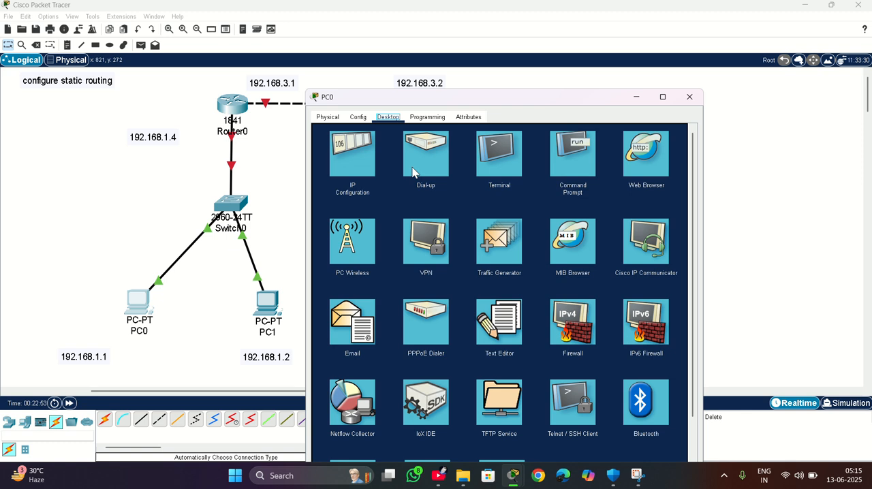
pyautogui.click(354, 169)
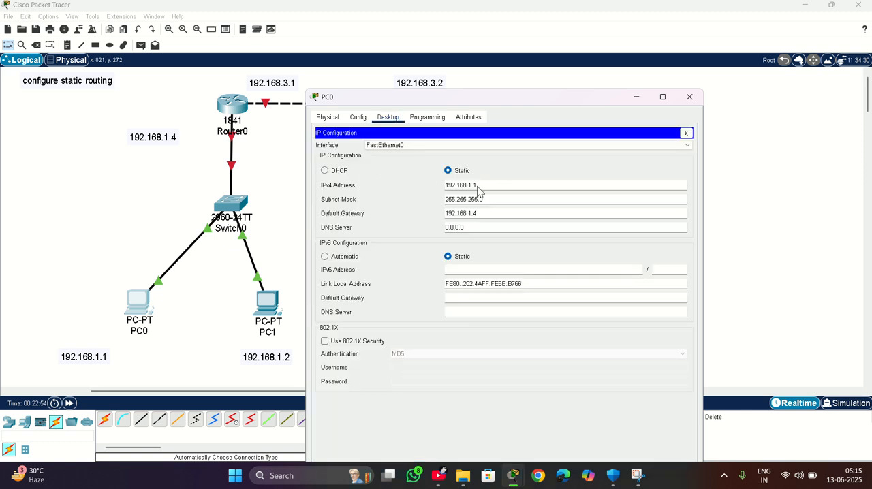
pyautogui.click(689, 97)
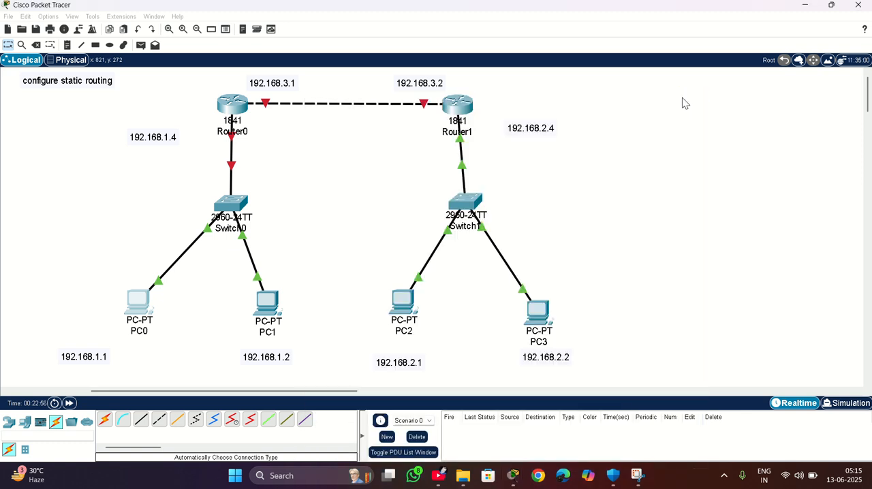
# Turn on Router0's FastEthernet0/1 and FastEthernet0/0 ports.
pyautogui.click(232, 107)
pyautogui.moveTo(376, 71); pyautogui.dragTo(602, 53)
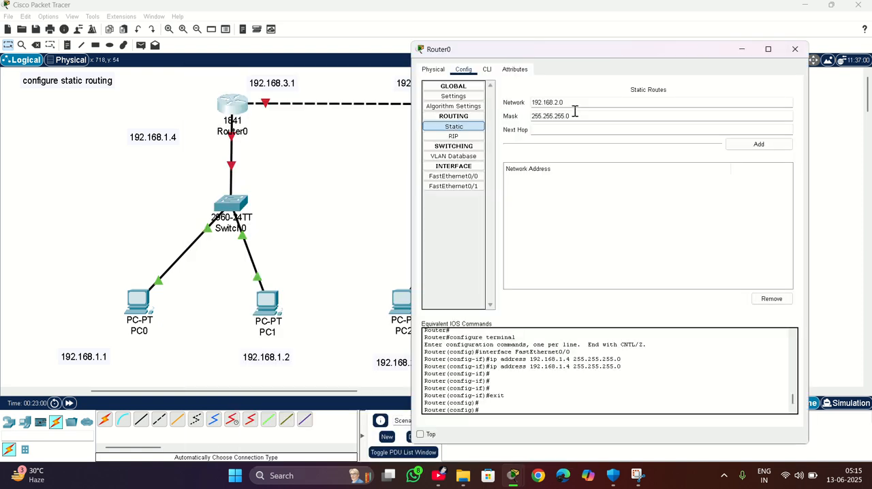
pyautogui.click(448, 177)
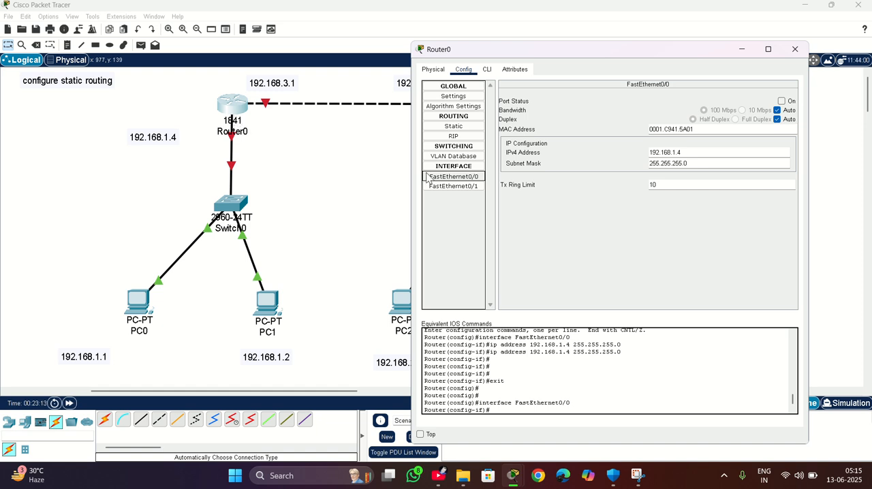
pyautogui.click(451, 188)
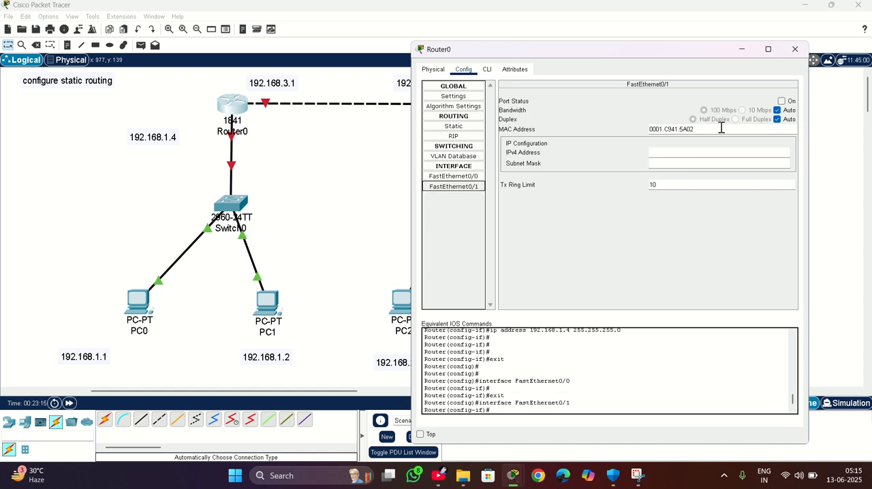
pyautogui.click(781, 100)
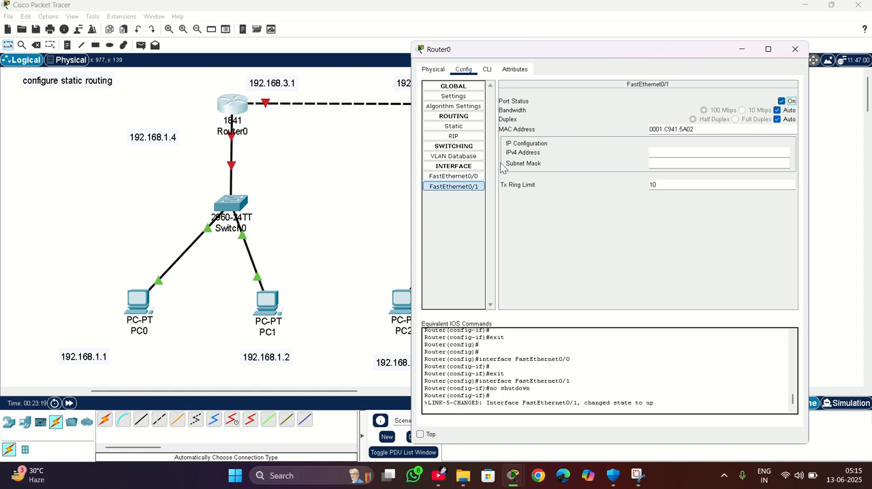
pyautogui.click(462, 177)
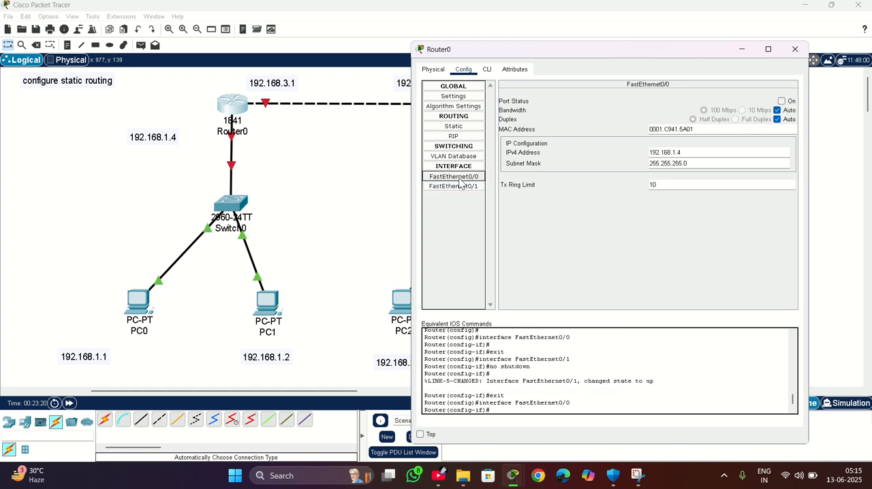
pyautogui.click(780, 102)
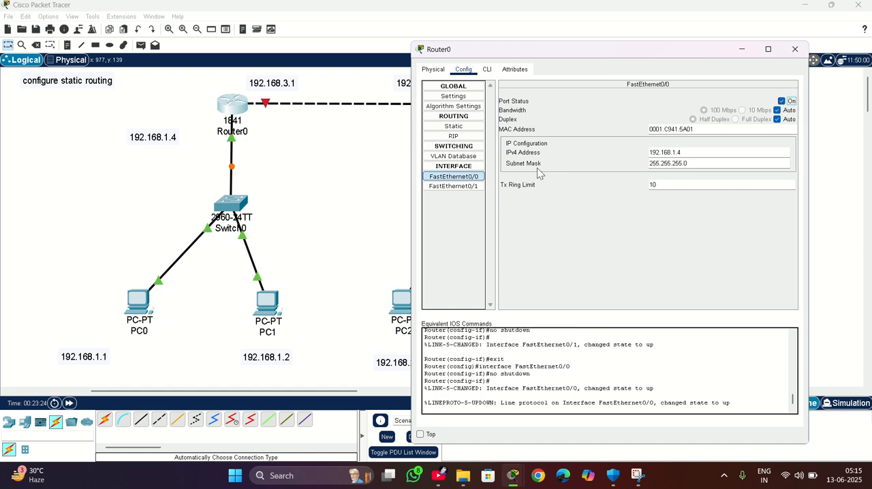
# Assign Router0's FastEthernet0/1 interface the IPv4 address 192.168.3.1 with subnet mask 255.255.255.0 and close the router window.
pyautogui.click(477, 193)
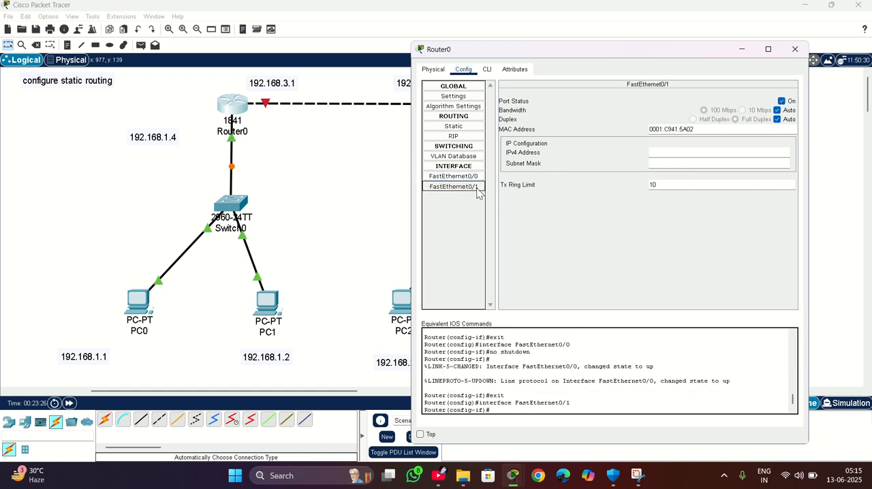
pyautogui.click(697, 153)
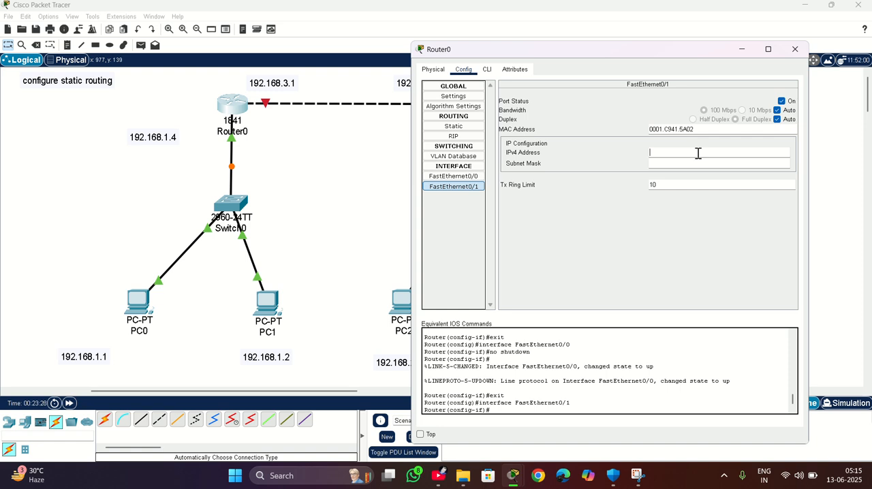
pyautogui.write('192.168.3.1')
pyautogui.press('Return')
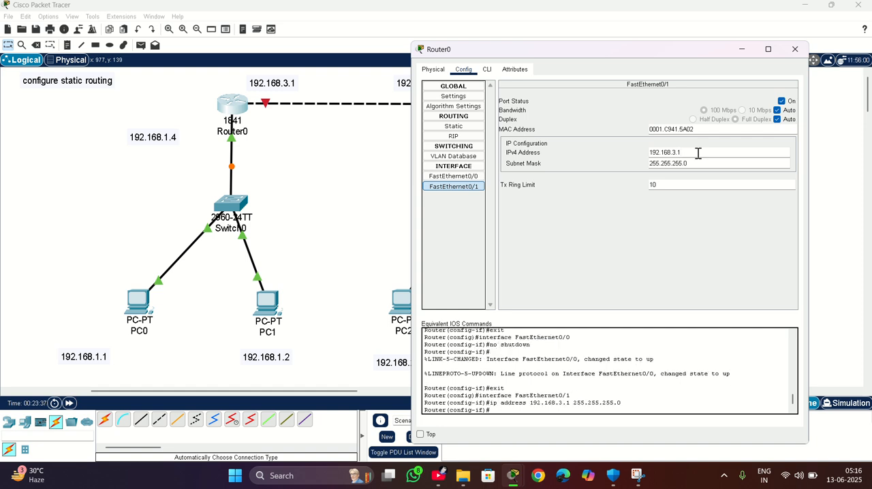
pyautogui.click(794, 51)
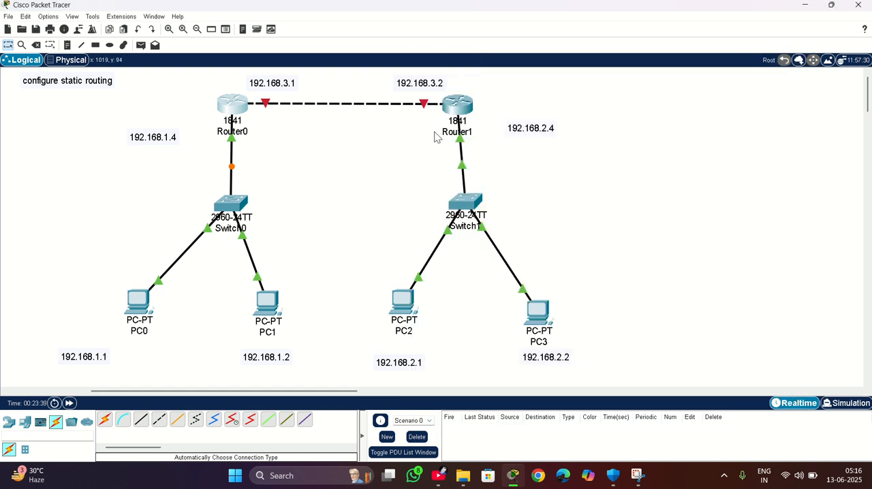
# Turn on Router1's FastEthernet0/1 port after checking the FastEthernet0/0 settings.
pyautogui.click(466, 104)
pyautogui.moveTo(491, 68); pyautogui.dragTo(703, 57)
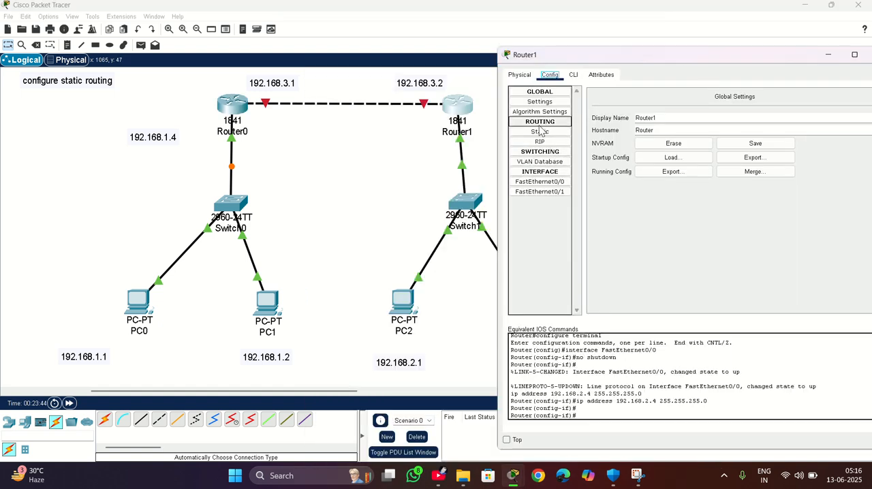
pyautogui.click(543, 183)
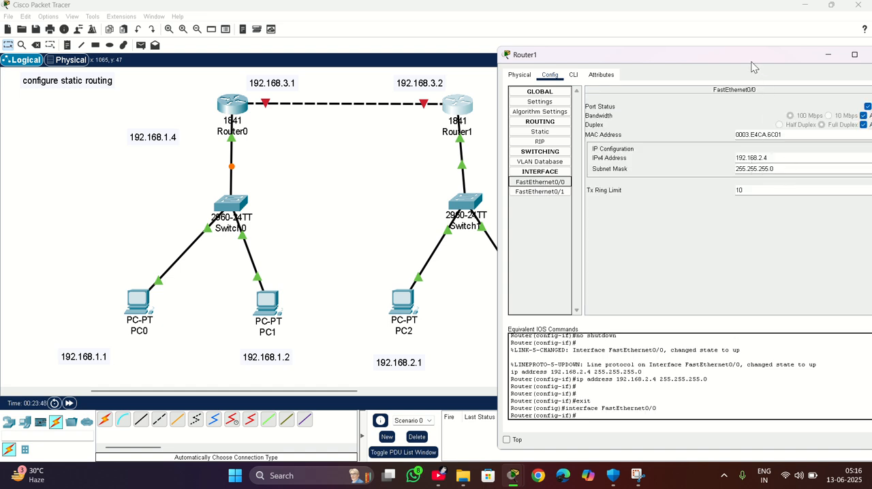
pyautogui.moveTo(751, 62); pyautogui.dragTo(728, 62)
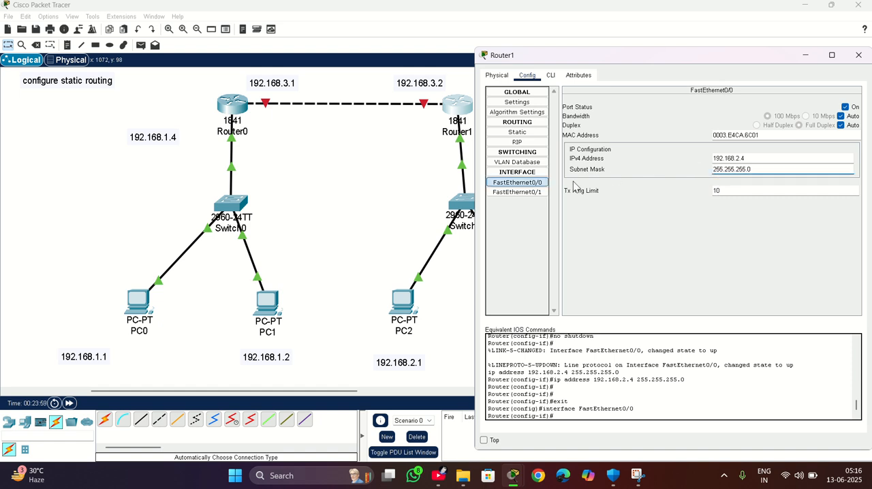
pyautogui.click(523, 193)
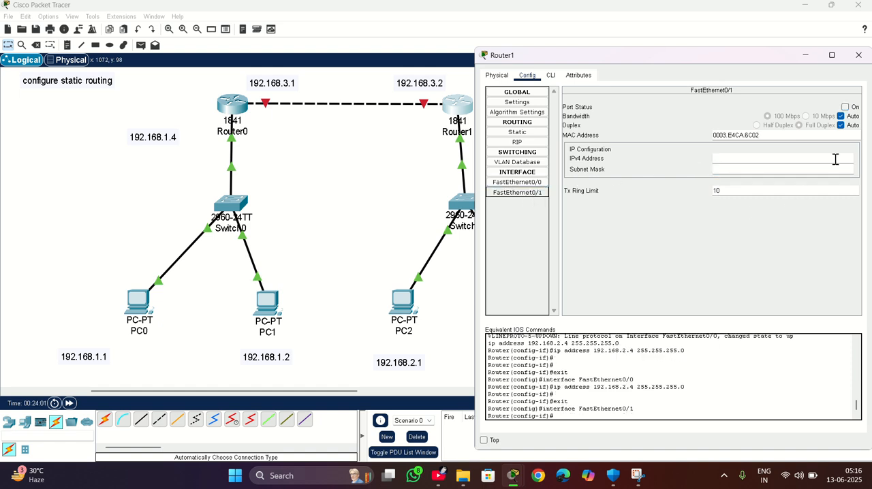
pyautogui.click(847, 109)
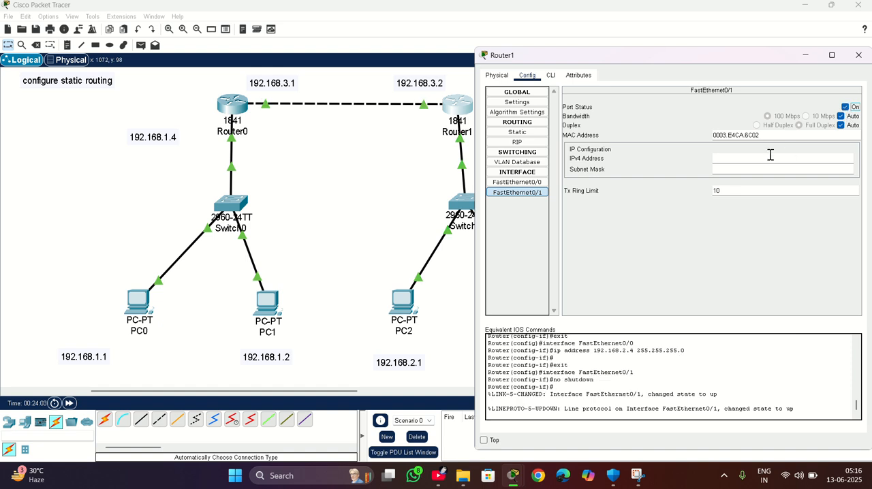
# Assign Router1's FastEthernet0/1 interface the IPv4 address 192.168.3.2 with subnet mask 255.255.255.0 and close the router window.
pyautogui.click(745, 160)
pyautogui.write('192.168.3.2')
pyautogui.press('Tab')
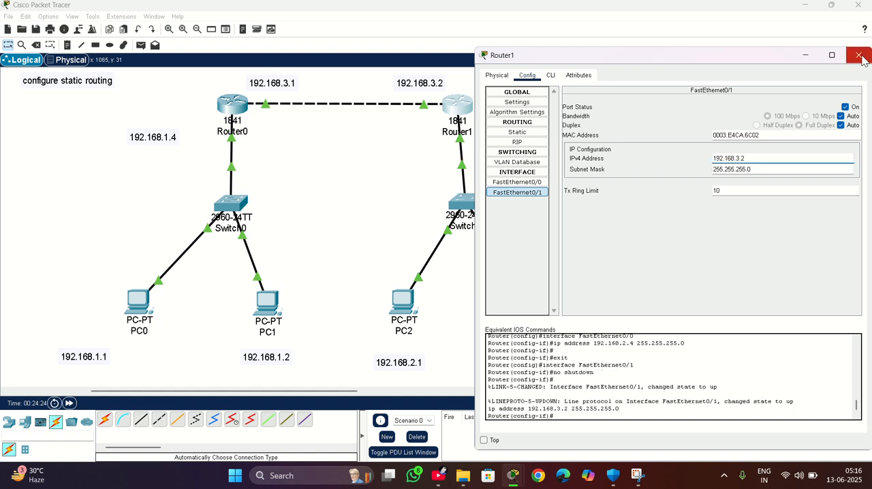
pyautogui.click(858, 55)
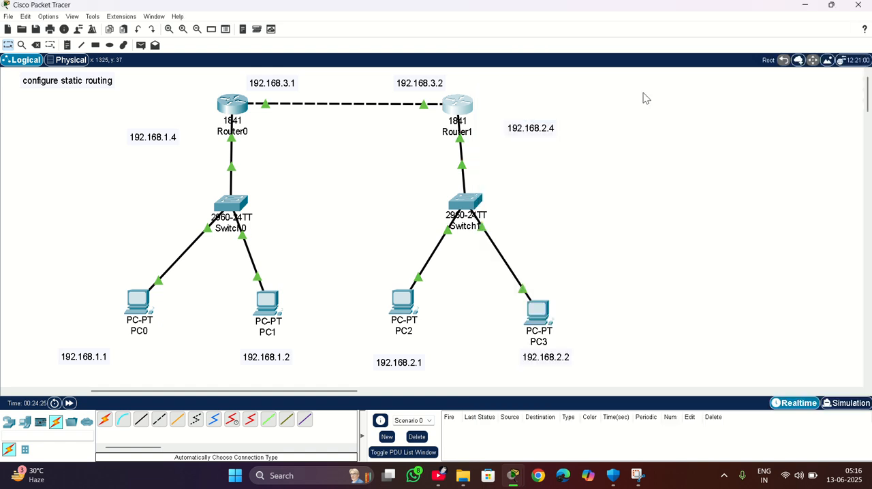
# Enter a static route destination of network 192.168.2.0 with mask 255.255.255.0 in Router0's configuration.
pyautogui.click(235, 114)
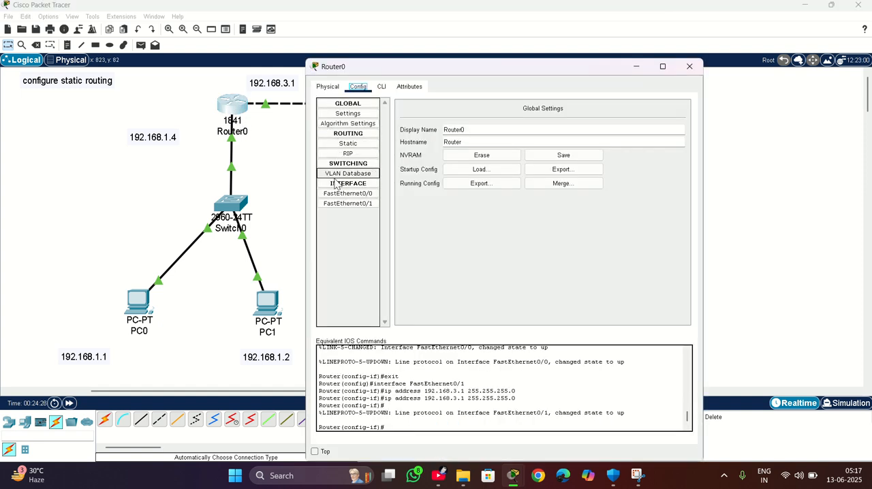
pyautogui.click(368, 146)
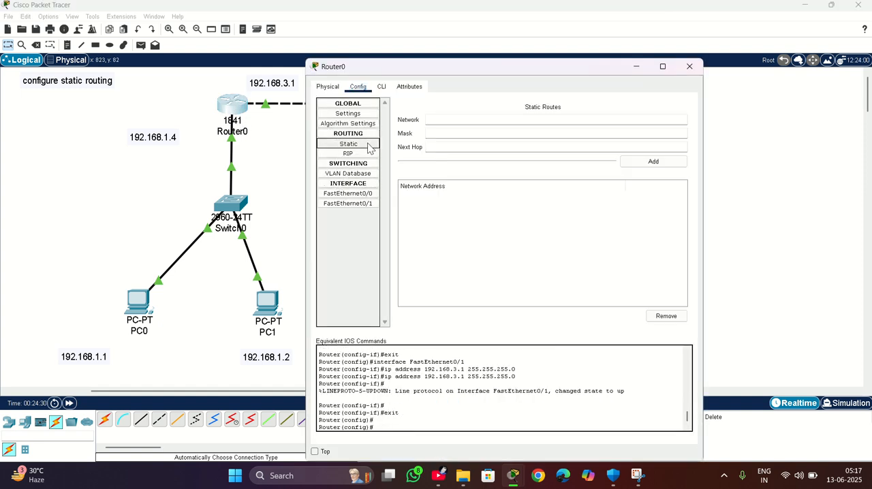
pyautogui.click(464, 122)
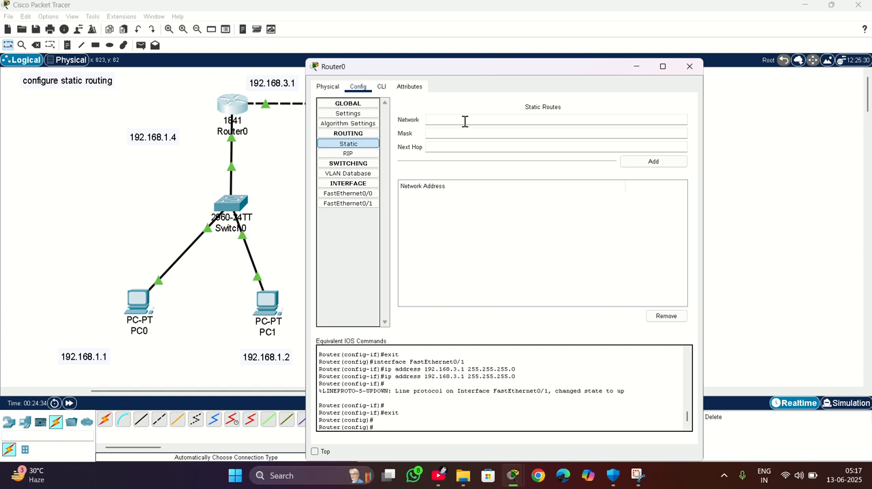
pyautogui.write('192.168.2.0')
pyautogui.click(440, 133)
pyautogui.write('255.255.255.0')
# Set the route's next hop to 192.168.3.2, add it to Router0's static routes and close the router window.
pyautogui.click(444, 147)
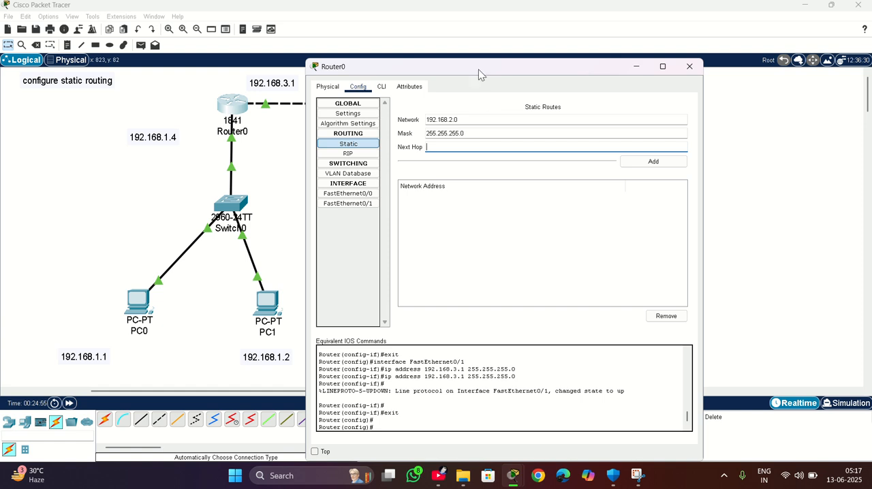
pyautogui.moveTo(476, 69); pyautogui.dragTo(462, 135)
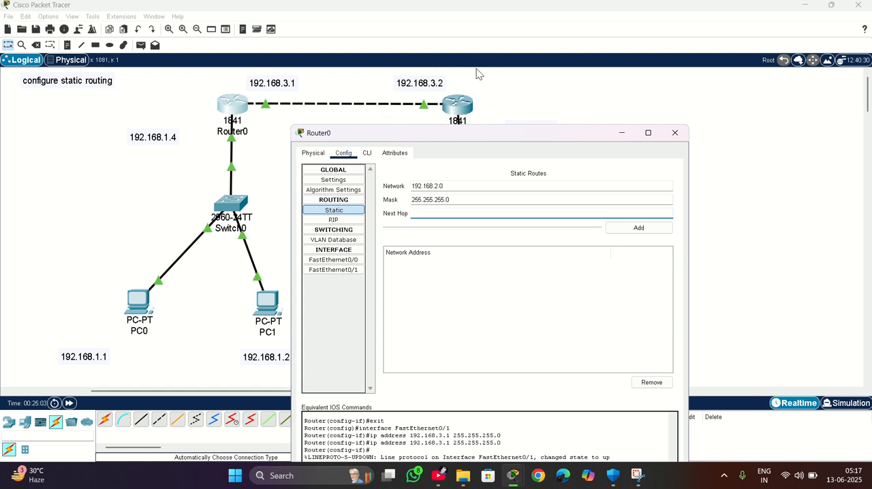
pyautogui.moveTo(489, 138); pyautogui.dragTo(498, 76)
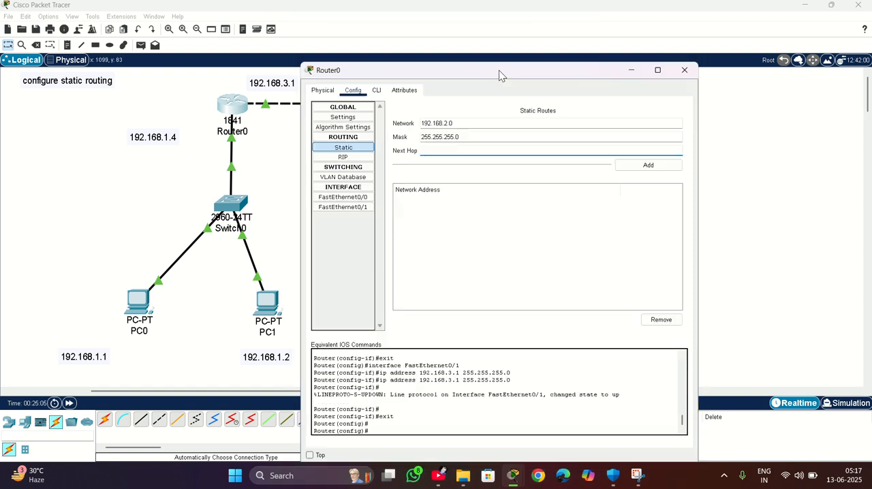
pyautogui.moveTo(470, 140); pyautogui.dragTo(470, 141)
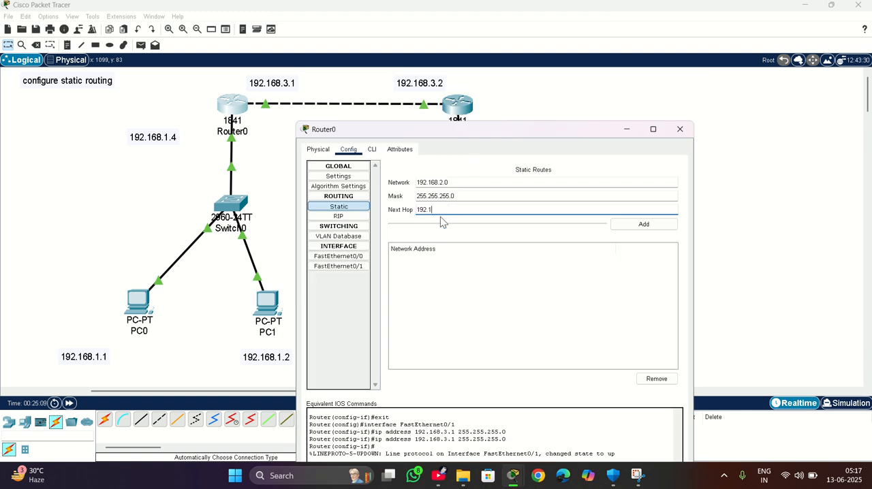
pyautogui.write('68.3.2')
pyautogui.click(642, 229)
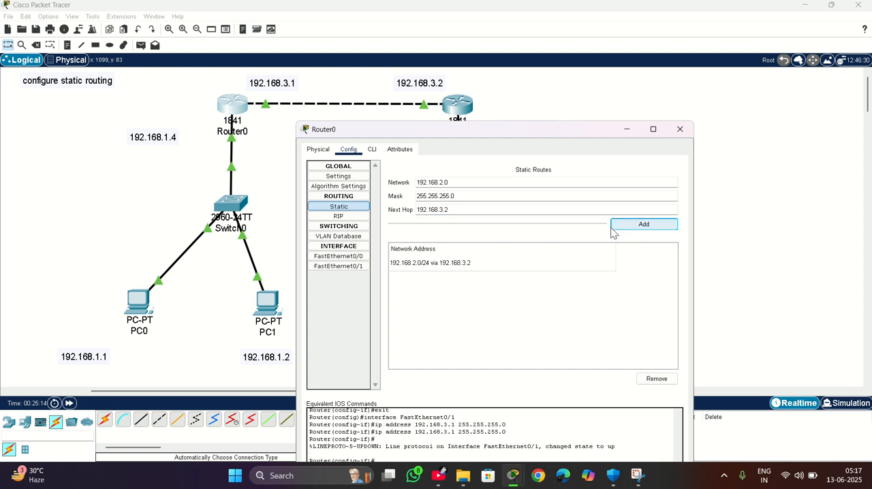
pyautogui.click(679, 129)
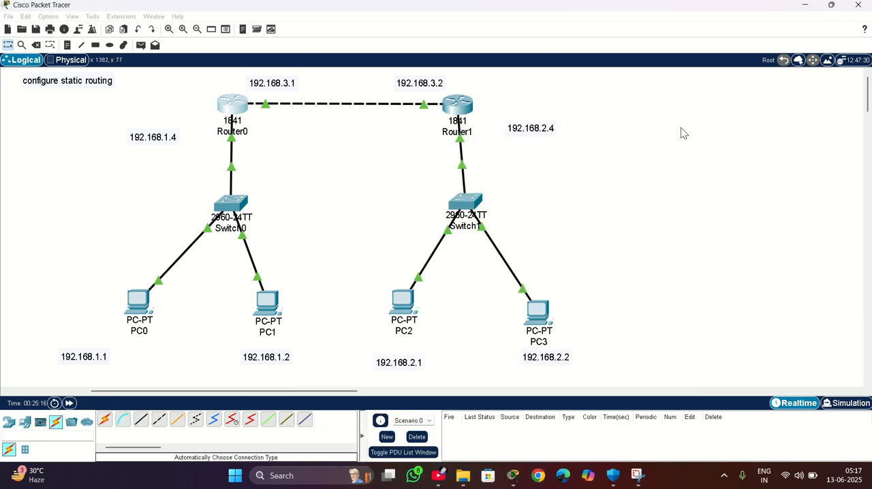
# Enter a static route destination of network 192.168.1.0 with mask 255.255.255.0 in Router1's configuration.
pyautogui.click(462, 108)
pyautogui.moveTo(457, 71); pyautogui.dragTo(643, 46)
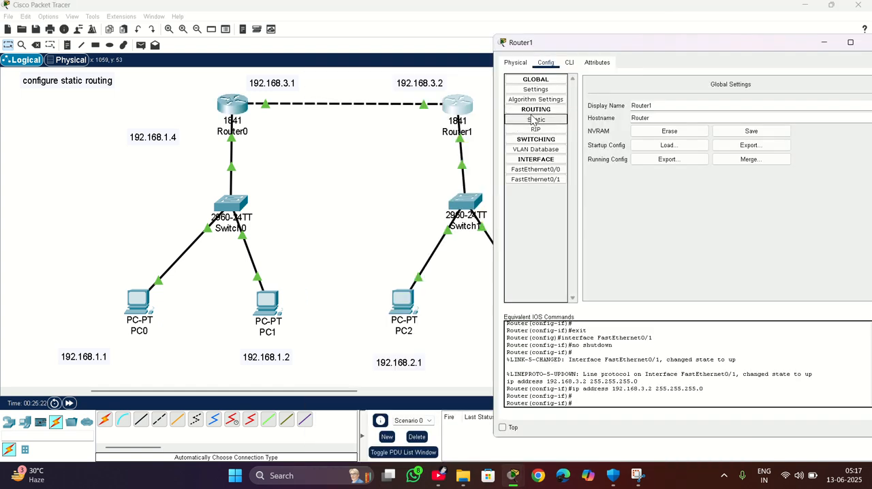
pyautogui.click(535, 120)
pyautogui.click(638, 96)
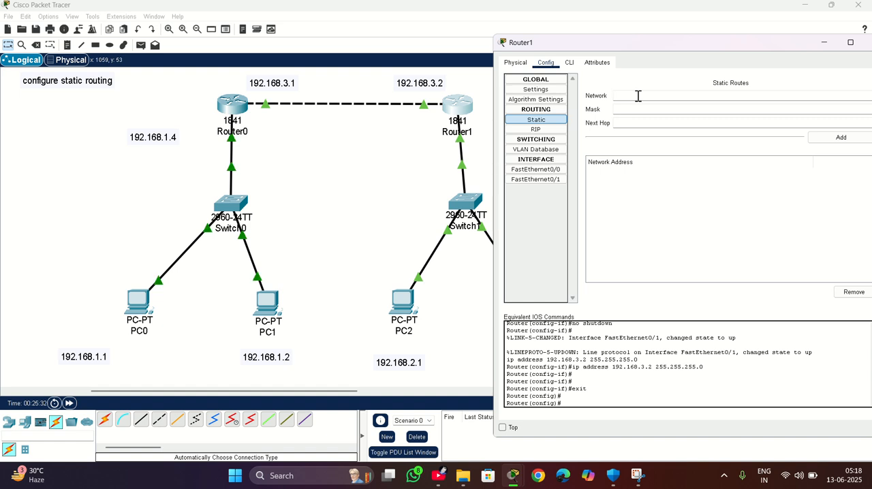
pyautogui.write('192.168.1.0')
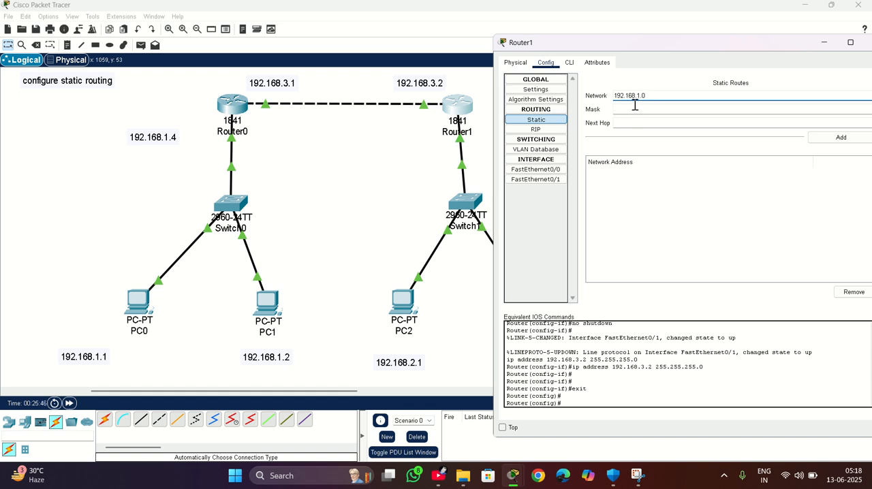
pyautogui.click(635, 104)
pyautogui.write('255.255.255.0')
# Set the route's next hop to 192.168.3.1, add it to Router1's static routes and close the router window.
pyautogui.click(638, 125)
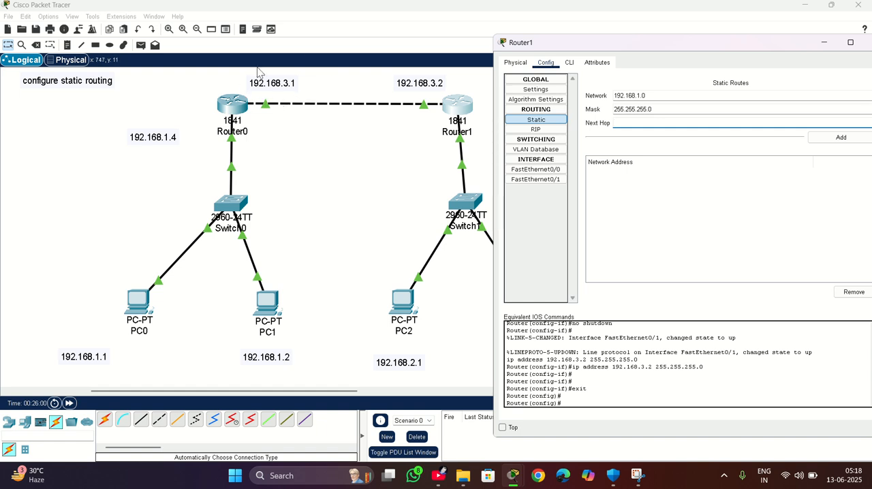
pyautogui.write('92.16')
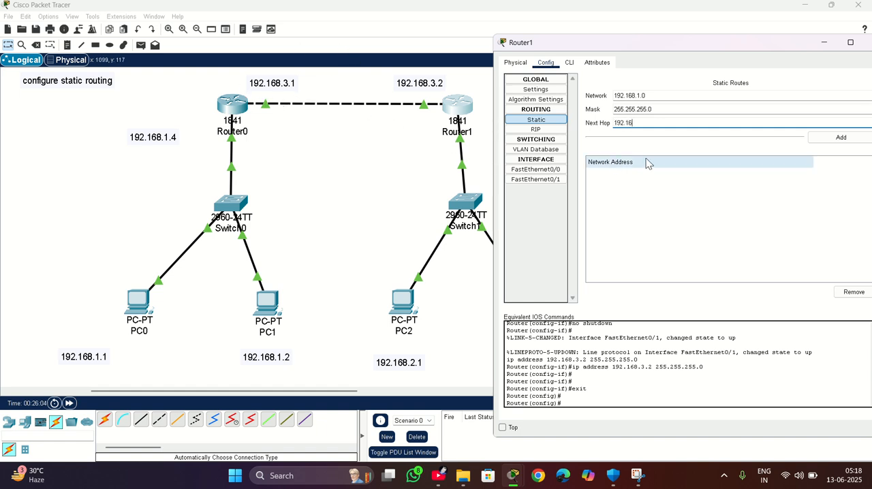
pyautogui.write('8.3.1')
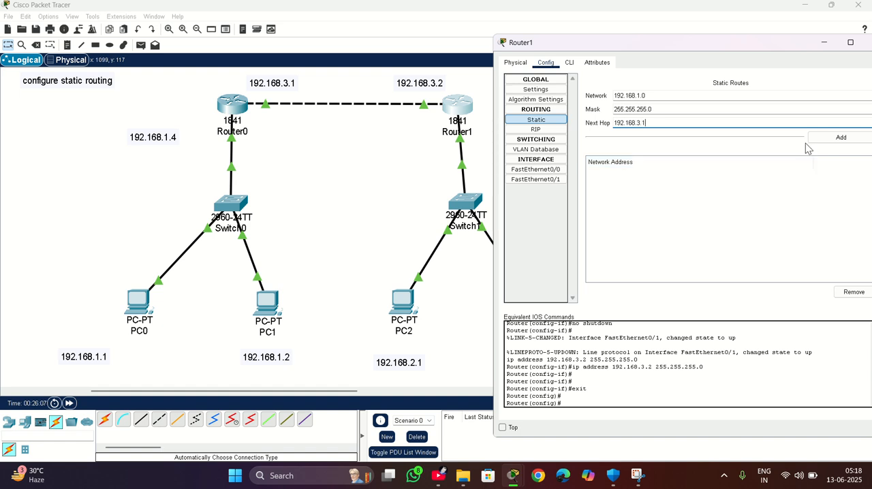
pyautogui.click(841, 138)
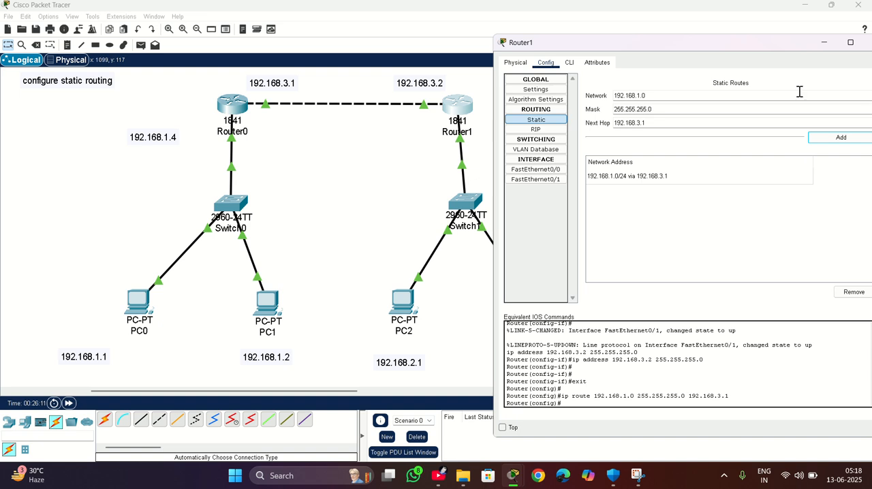
pyautogui.moveTo(700, 43); pyautogui.dragTo(694, 75)
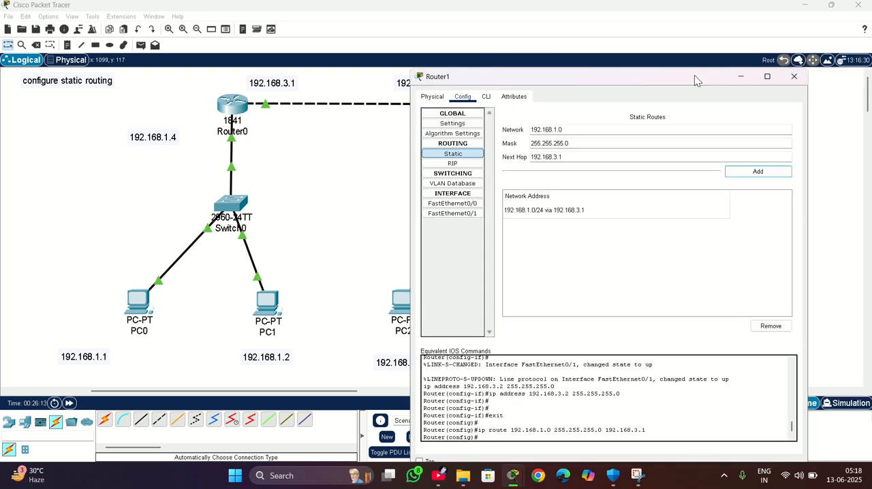
pyautogui.click(795, 77)
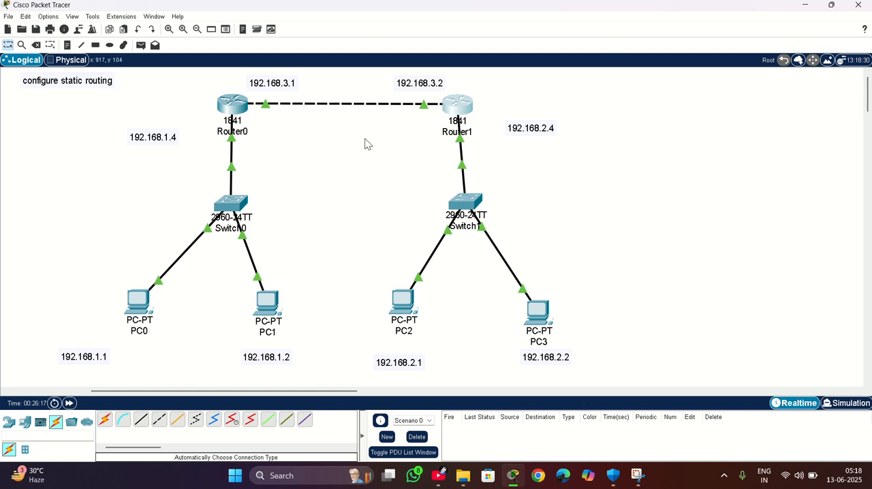
# Ping PC3 at 192.168.2.2 from PC0's command prompt.
pyautogui.click(135, 310)
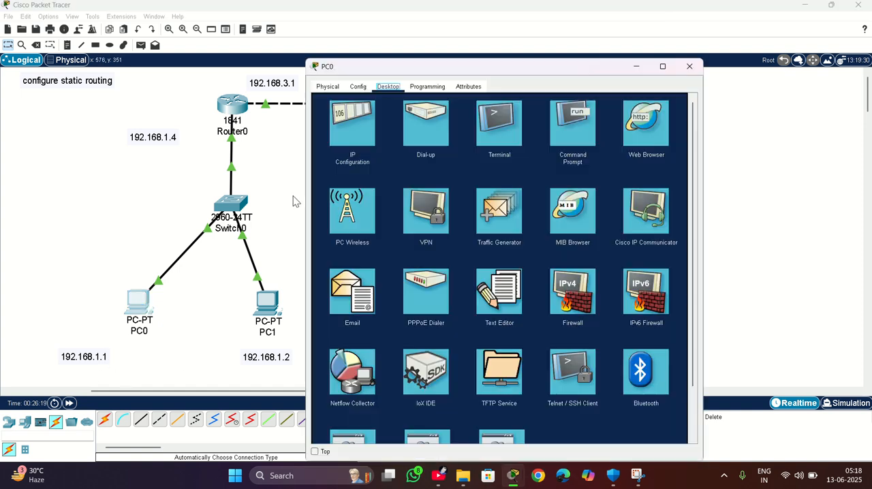
pyautogui.click(589, 133)
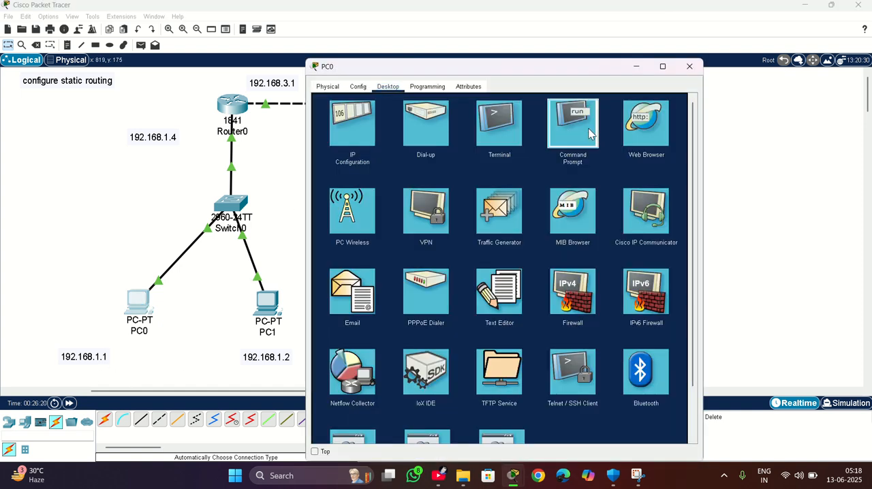
pyautogui.write('ping')
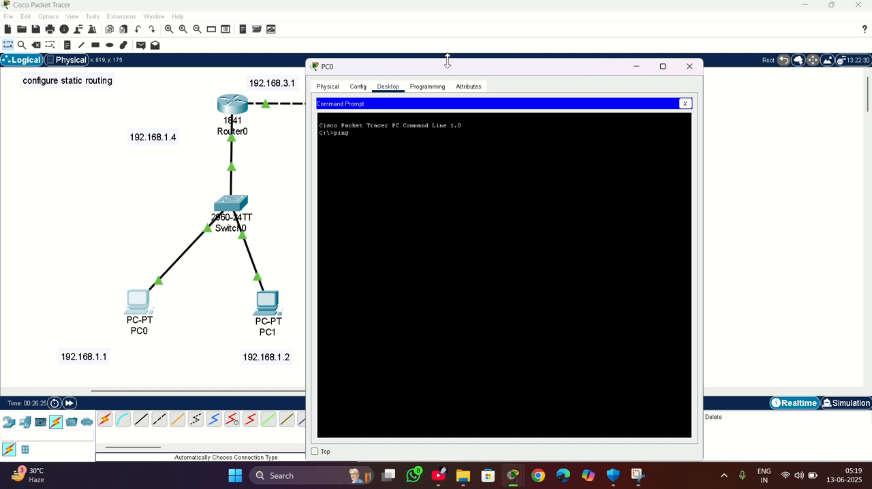
pyautogui.moveTo(447, 63); pyautogui.dragTo(231, 67)
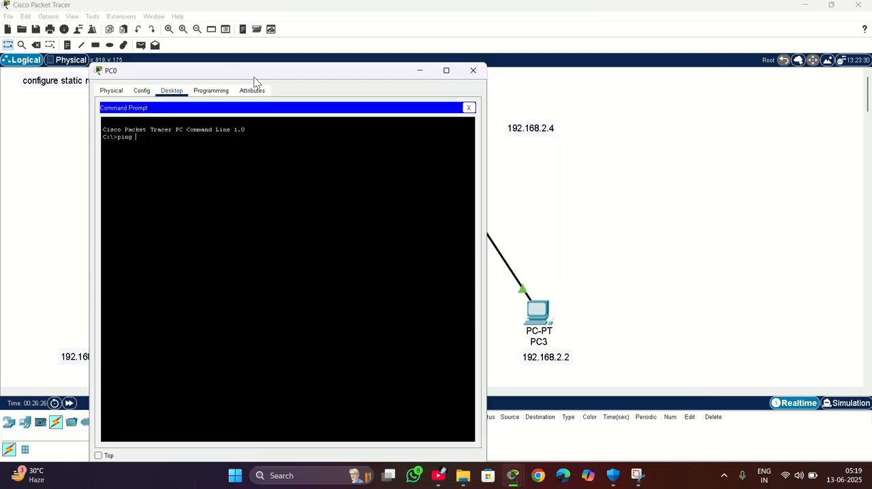
pyautogui.write('192.168.2.2')
pyautogui.press('Return')
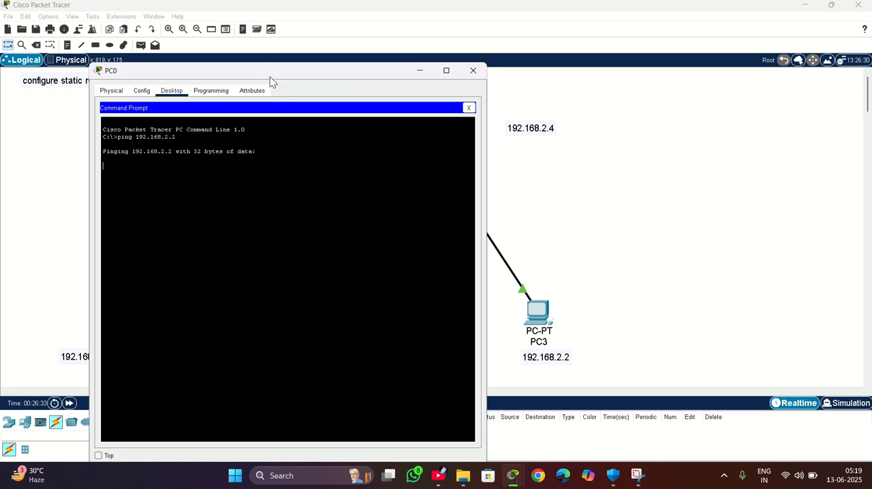
pyautogui.moveTo(270, 76); pyautogui.dragTo(646, 33)
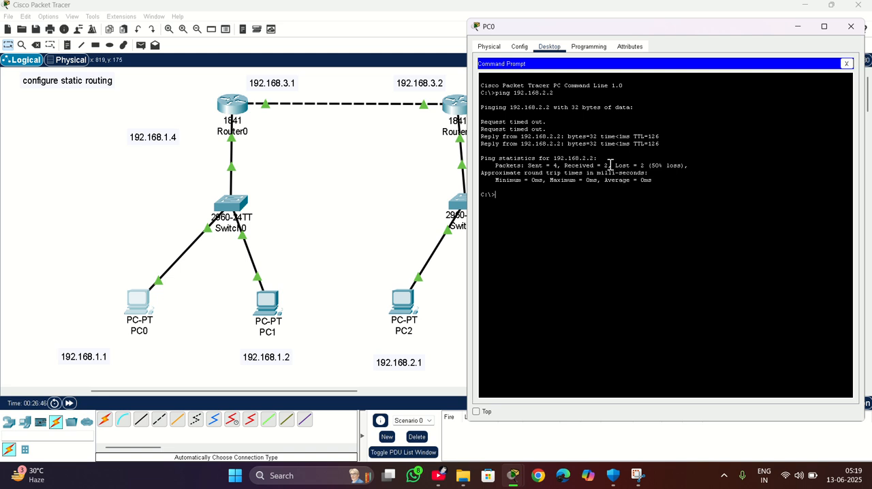
# Repeat the ping to 192.168.2.2 from PC0 and examine its replies and packet statistics.
pyautogui.moveTo(610, 165); pyautogui.dragTo(617, 166)
pyautogui.press('Up')
pyautogui.press('Return')
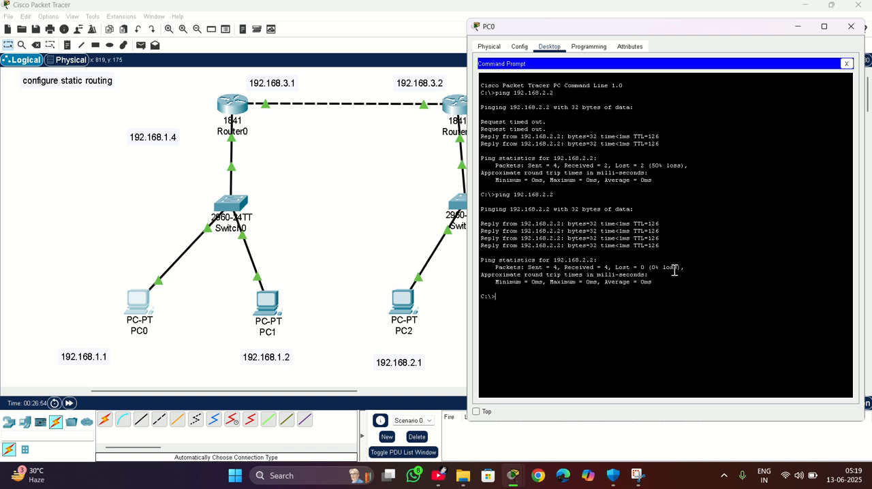
pyautogui.moveTo(671, 276); pyautogui.dragTo(498, 151)
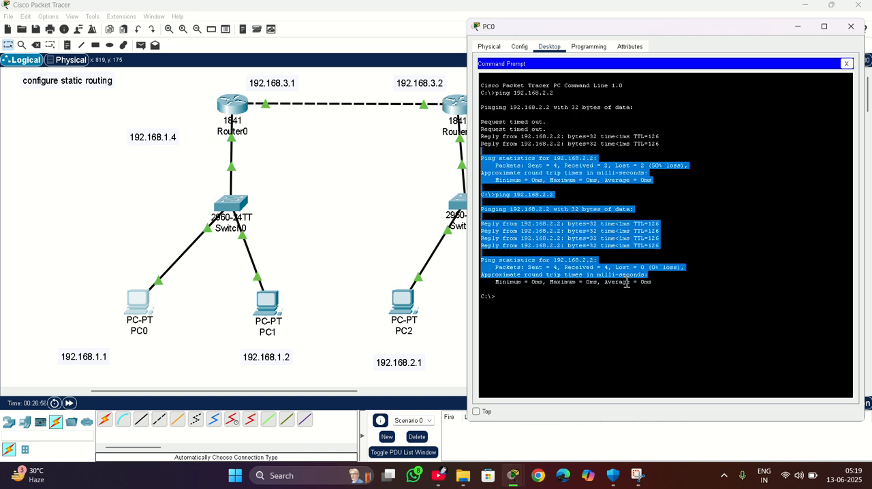
pyautogui.click(673, 291)
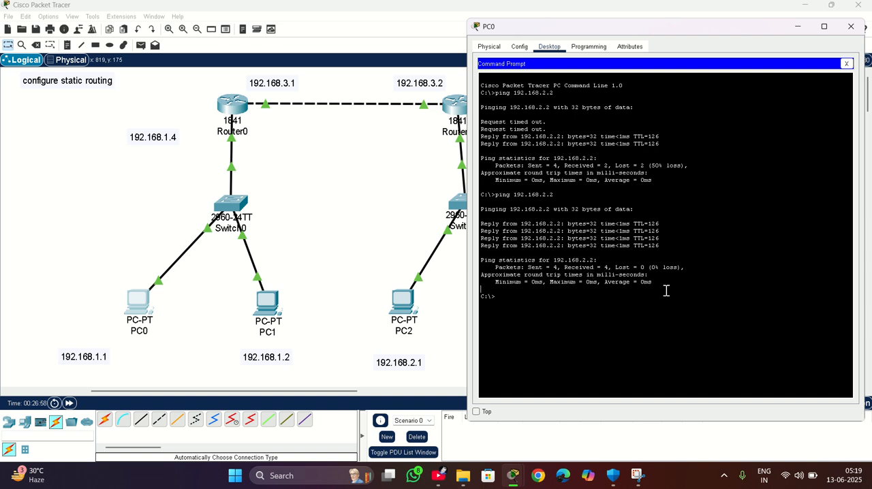
pyautogui.moveTo(652, 282); pyautogui.dragTo(481, 223)
pyautogui.click(561, 318)
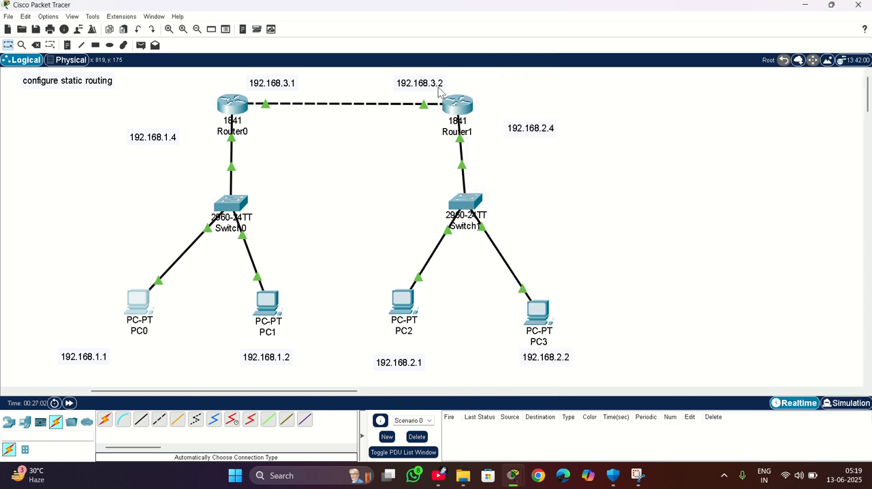
# Close PC0's window and send a simple PDU from PC0 to PC3.
pyautogui.click(850, 26)
pyautogui.click(140, 45)
pyautogui.click(134, 301)
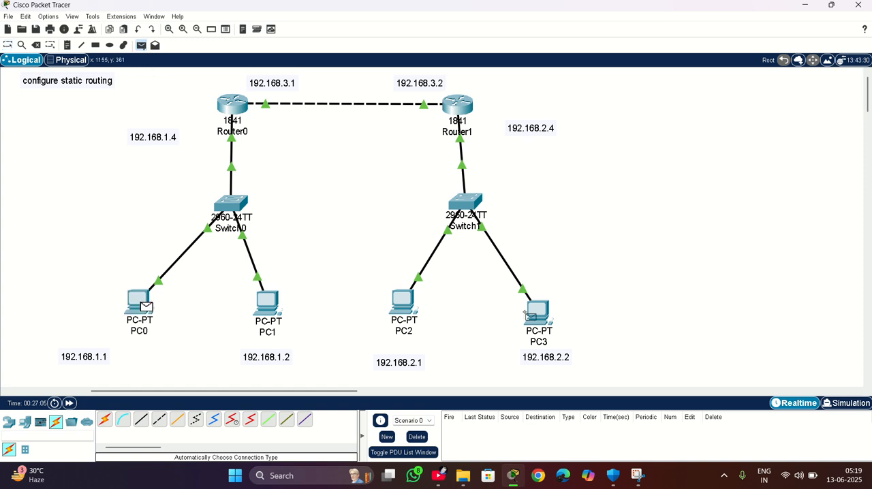
pyautogui.click(538, 312)
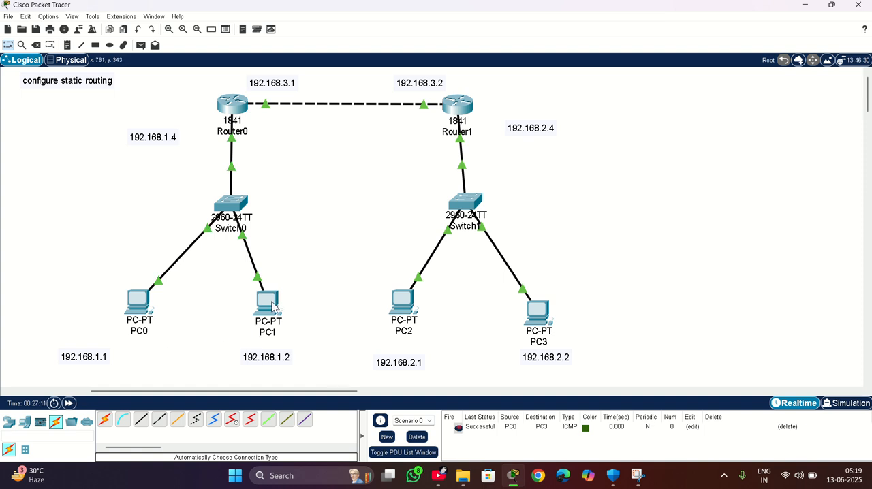
# Open the command prompt on PC1, with its window moved aside from the topology.
pyautogui.moveTo(269, 304)
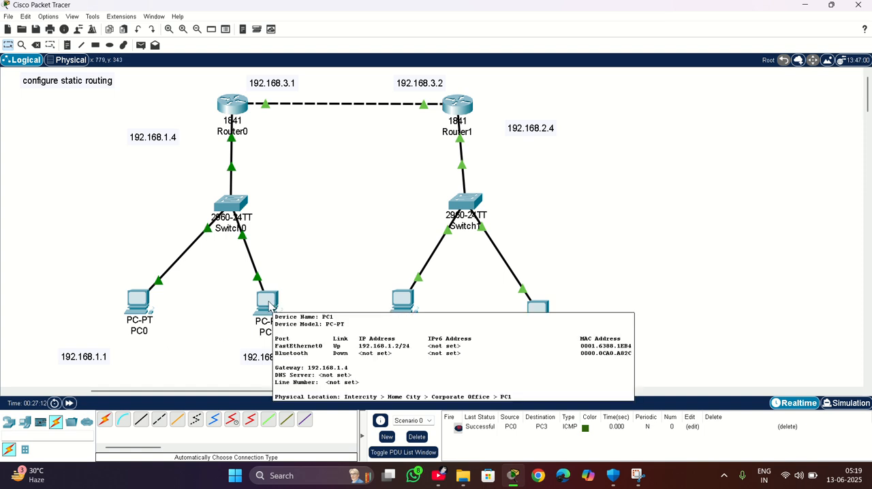
pyautogui.click(267, 301)
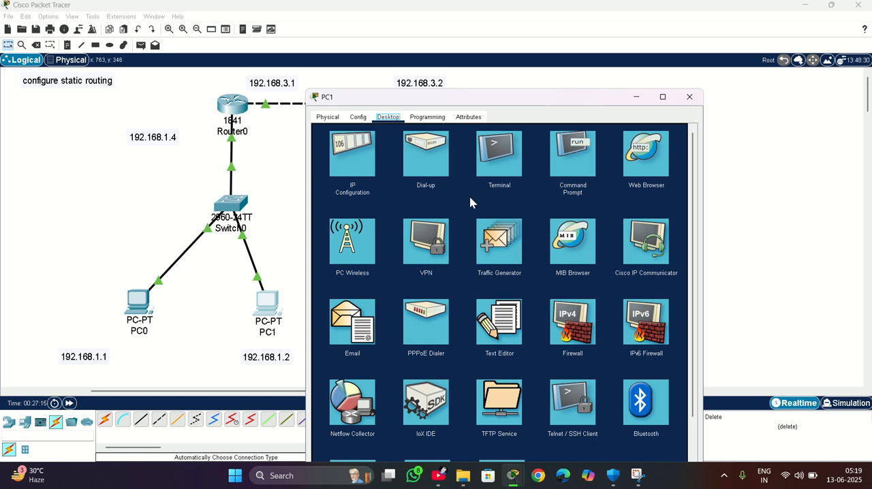
pyautogui.moveTo(477, 102); pyautogui.dragTo(650, 83)
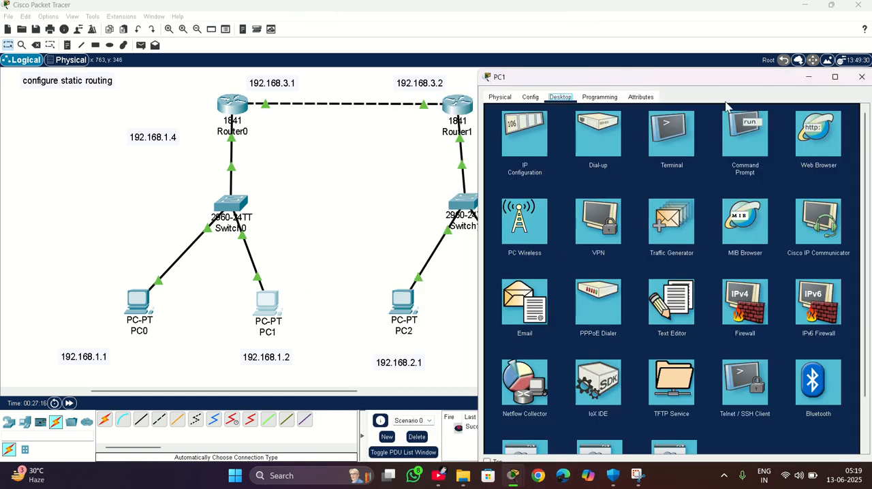
pyautogui.click(743, 132)
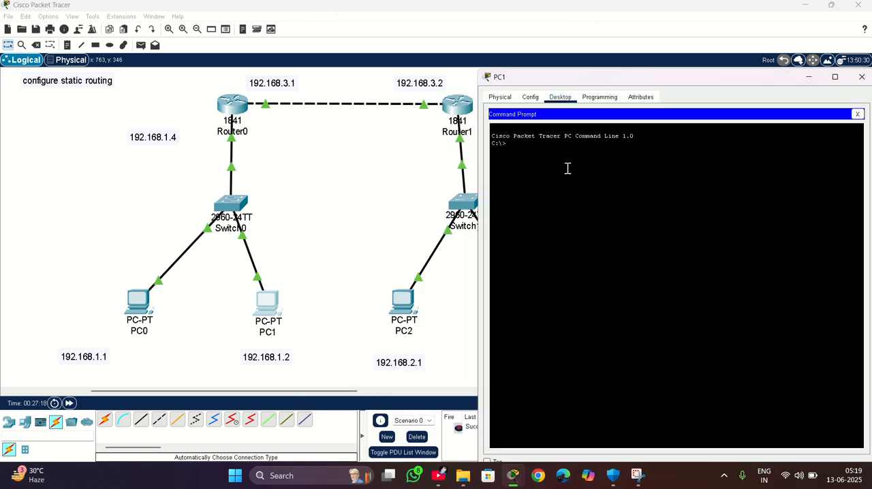
pyautogui.write('192.168.2.1')
pyautogui.press('Return')
# Ping PC2 at 192.168.2.1 from PC1's command prompt.
pyautogui.write('ping')
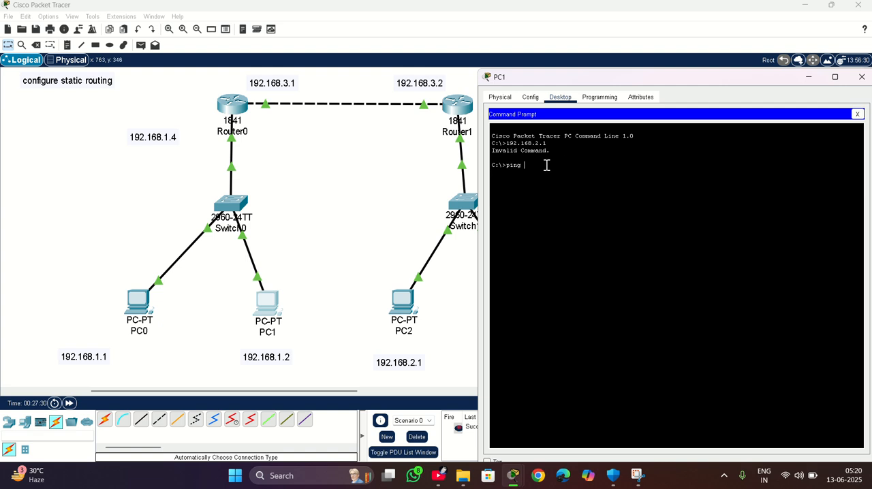
pyautogui.write(' 192.168.2.1')
pyautogui.press('Return')
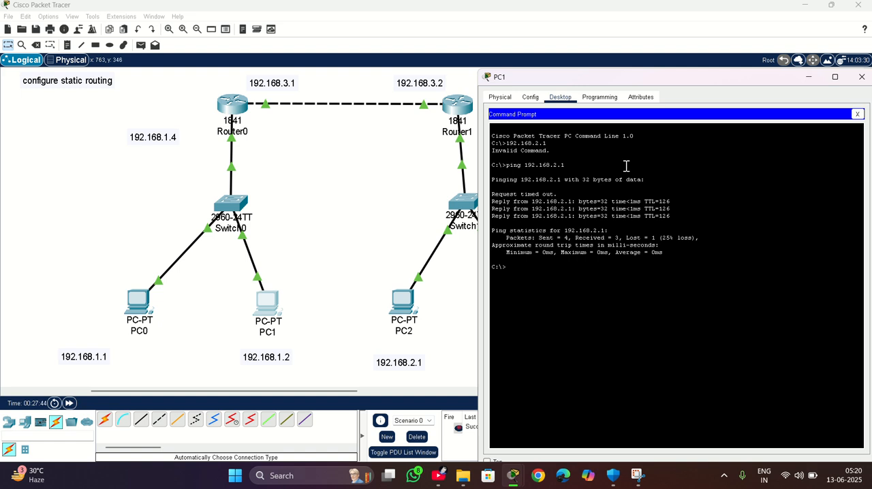
# Repeat the ping to 192.168.2.1 from PC1 and close PC1's window.
pyautogui.press('Up')
pyautogui.press('Return')
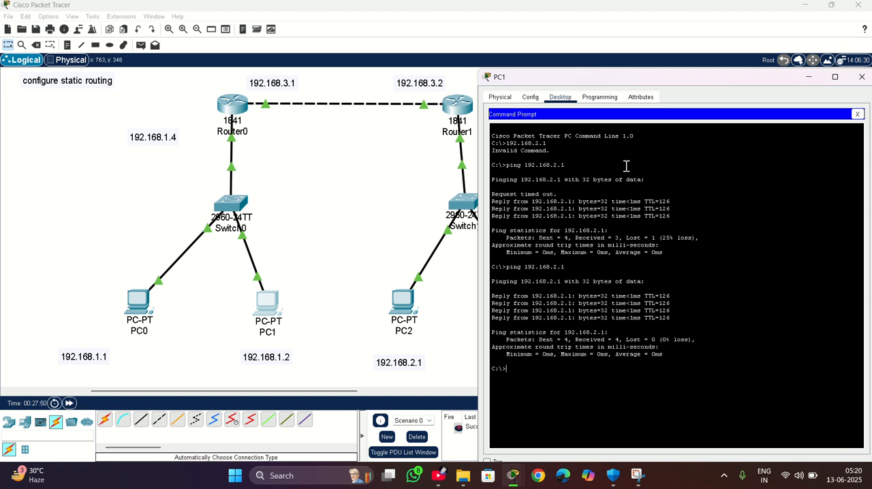
pyautogui.moveTo(769, 78); pyautogui.dragTo(721, 82)
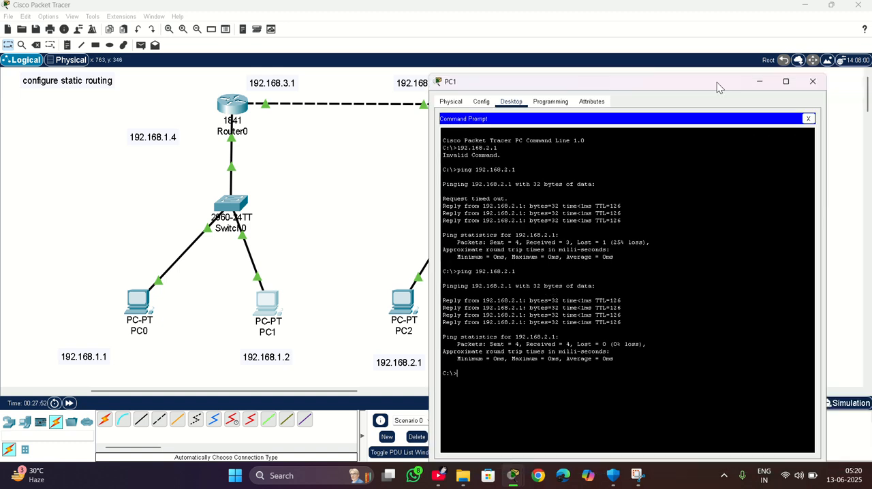
pyautogui.click(812, 87)
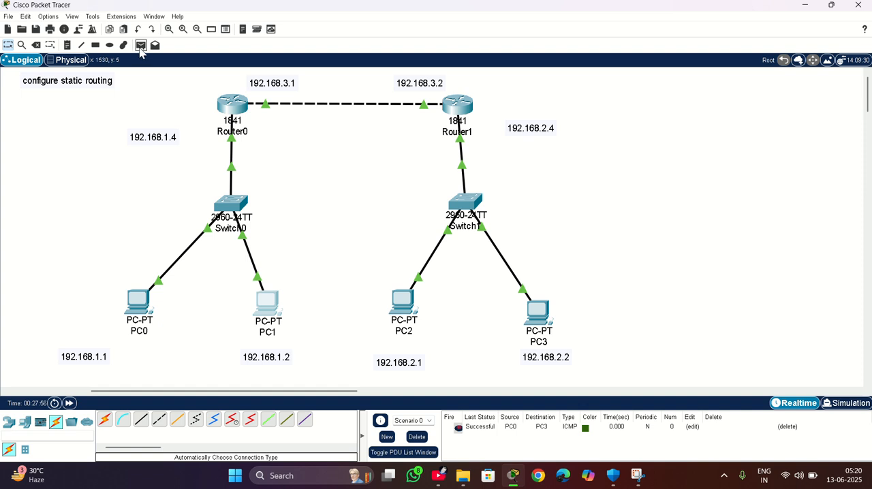
# Send a simple PDU from PC1 to PC2.
pyautogui.click(141, 45)
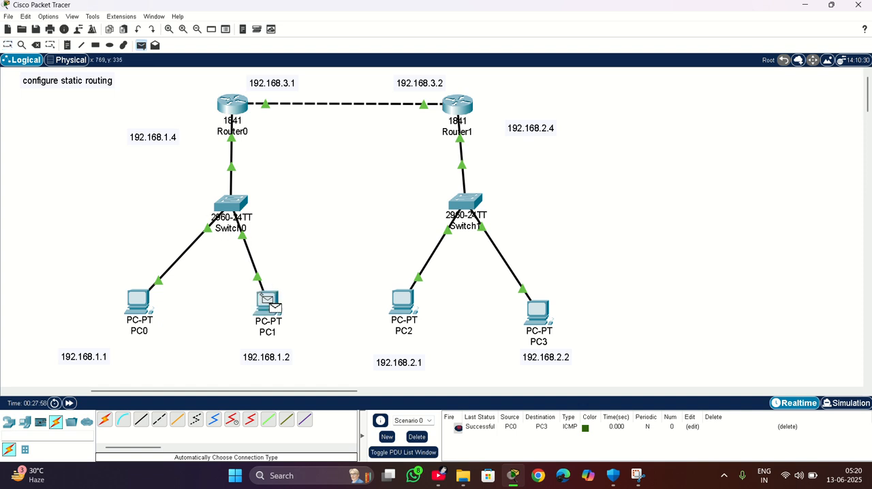
pyautogui.click(268, 301)
pyautogui.click(402, 301)
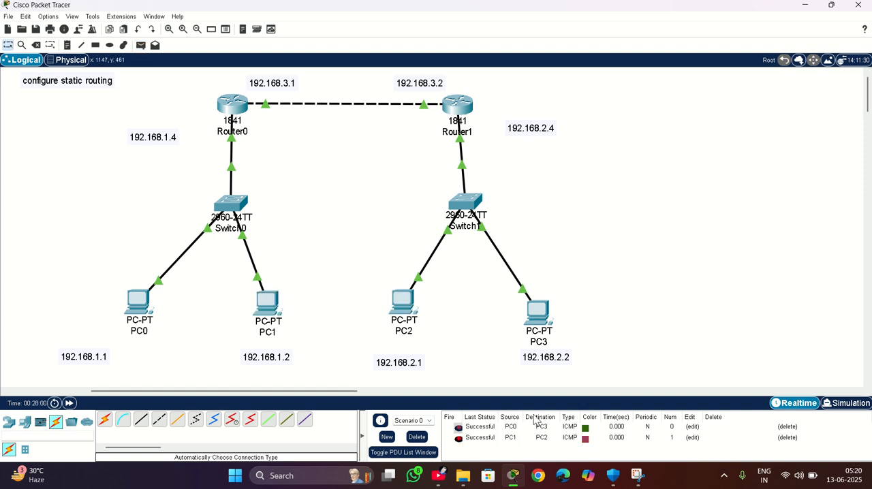